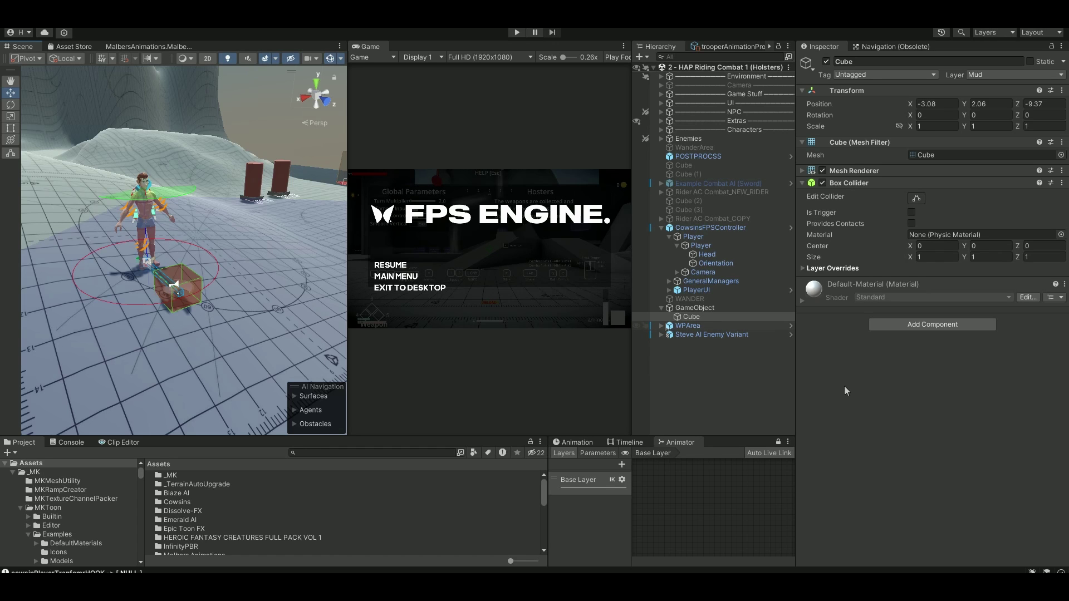
- Inspect the Steve AI Enemy Variant's AI object, tracing its Animal Brain current state to the D_Player Near look decision
{"action": "mouse_move", "coordinate": [345, 243]}
{"action": "left_mouse_down"}
{"action": "mouse_move", "coordinate": [310, 245]}
{"action": "mouse_move", "coordinate": [331, 247]}
{"action": "left_mouse_up"}
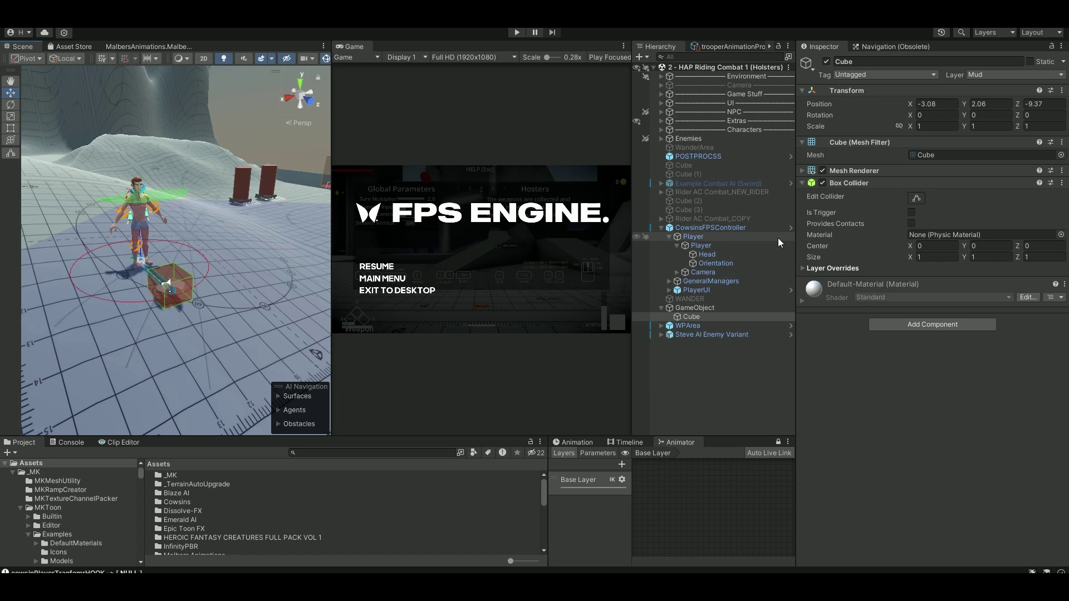
{"action": "left_click", "coordinate": [661, 334]}
{"action": "left_click", "coordinate": [704, 335]}
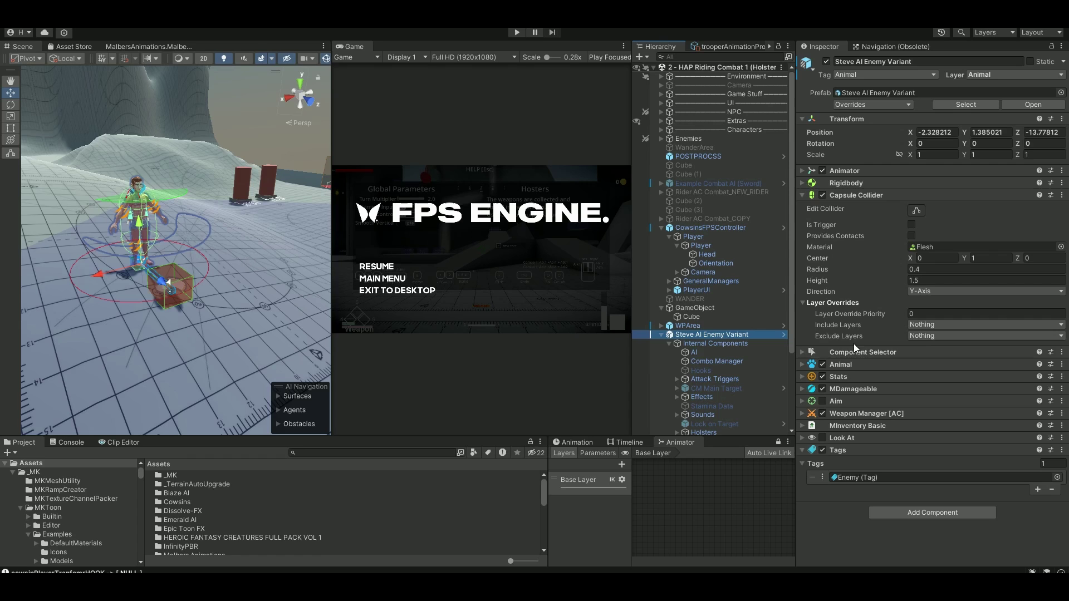
{"action": "left_click", "coordinate": [696, 352]}
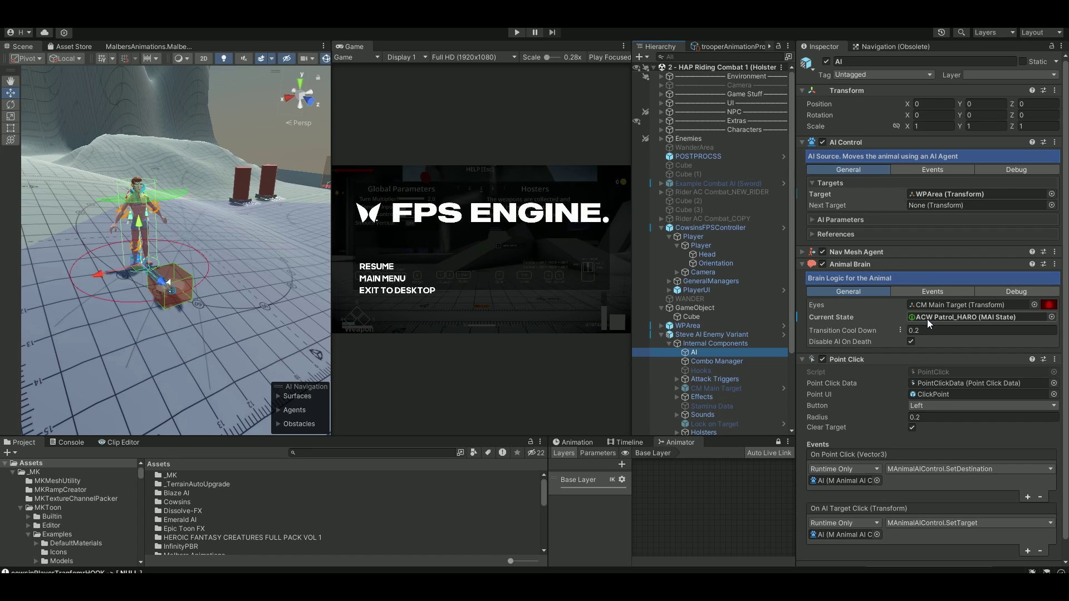
{"action": "left_click", "coordinate": [944, 316]}
{"action": "left_click", "coordinate": [196, 522]}
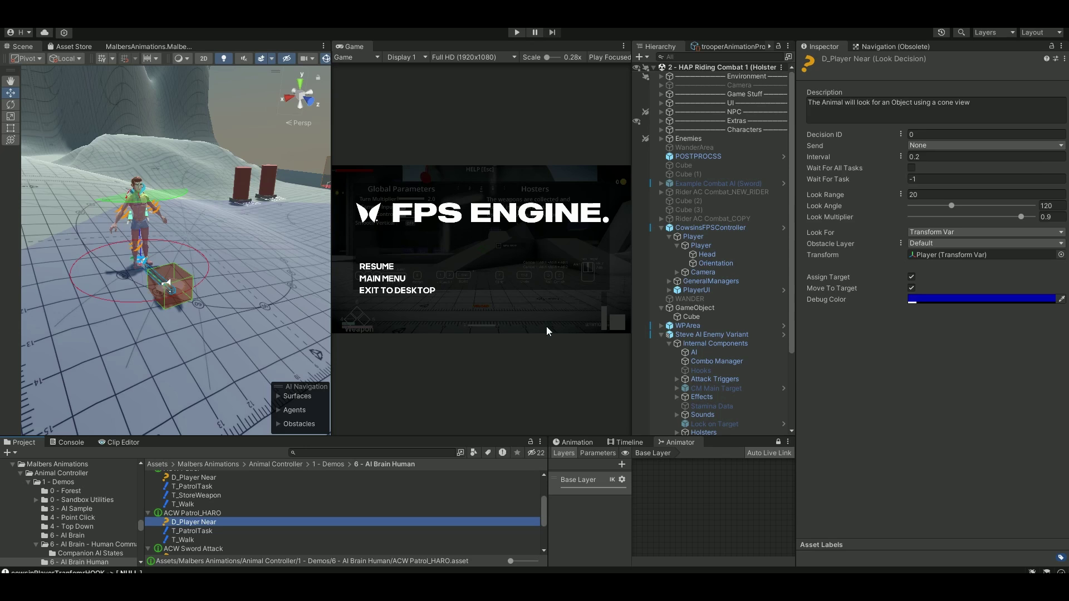
{"action": "key", "text": "ctrl+z"}
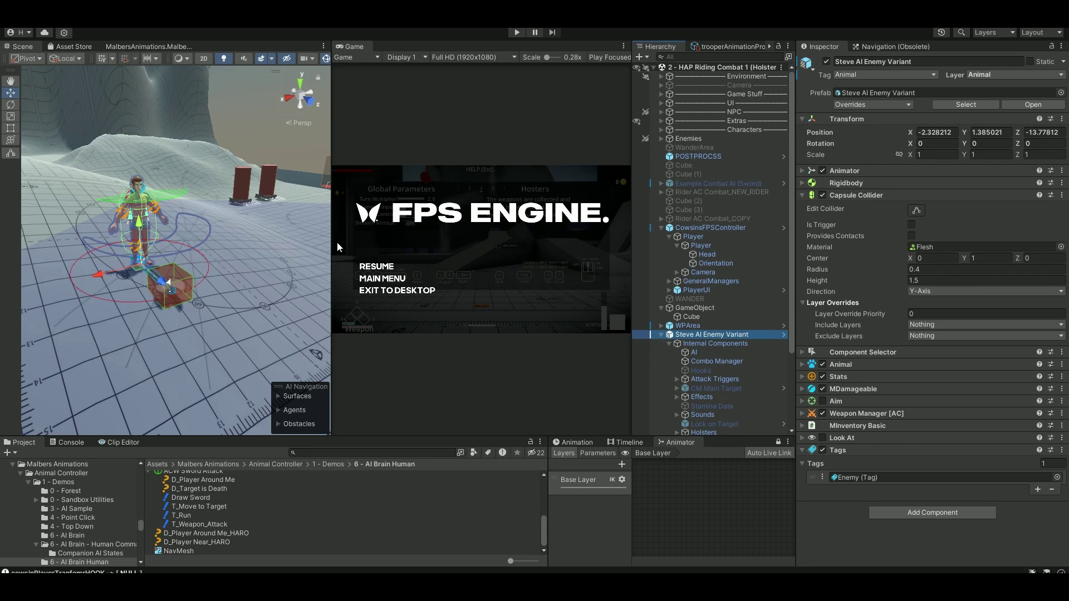
- Enlarge the Game view and inspect the What Is Ground layers in the inner Player object's Player Movement script
{"action": "left_click_drag", "start_coordinate": [331, 244], "coordinate": [183, 242]}
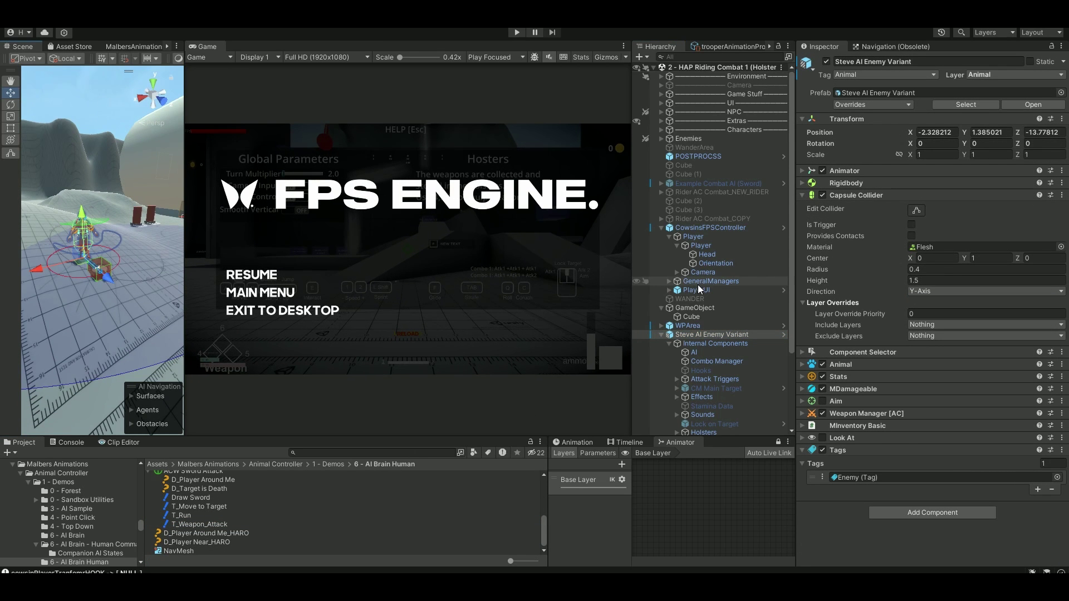
{"action": "left_click", "coordinate": [706, 230]}
{"action": "left_click", "coordinate": [701, 245]}
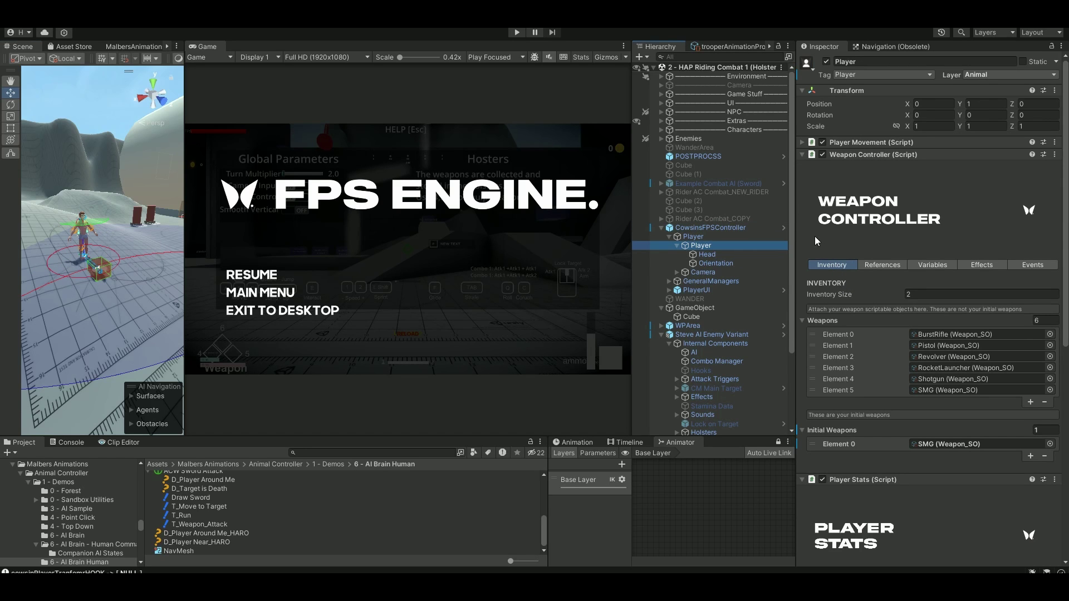
{"action": "left_click", "coordinate": [857, 142]}
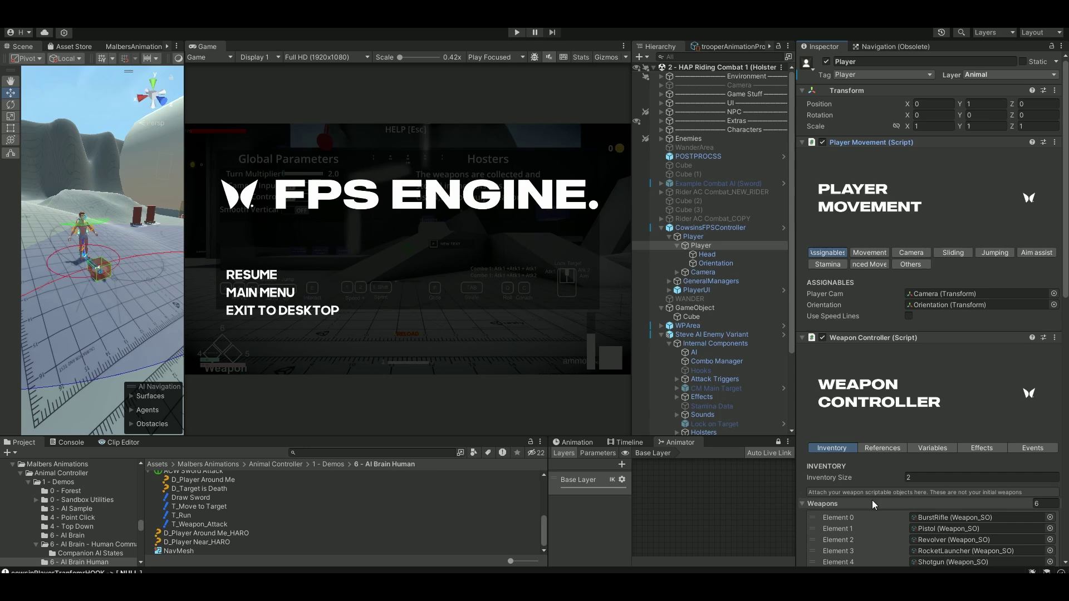
{"action": "scroll", "coordinate": [883, 451], "scroll_direction": "down", "scroll_amount": 3}
{"action": "left_click", "coordinate": [870, 162]}
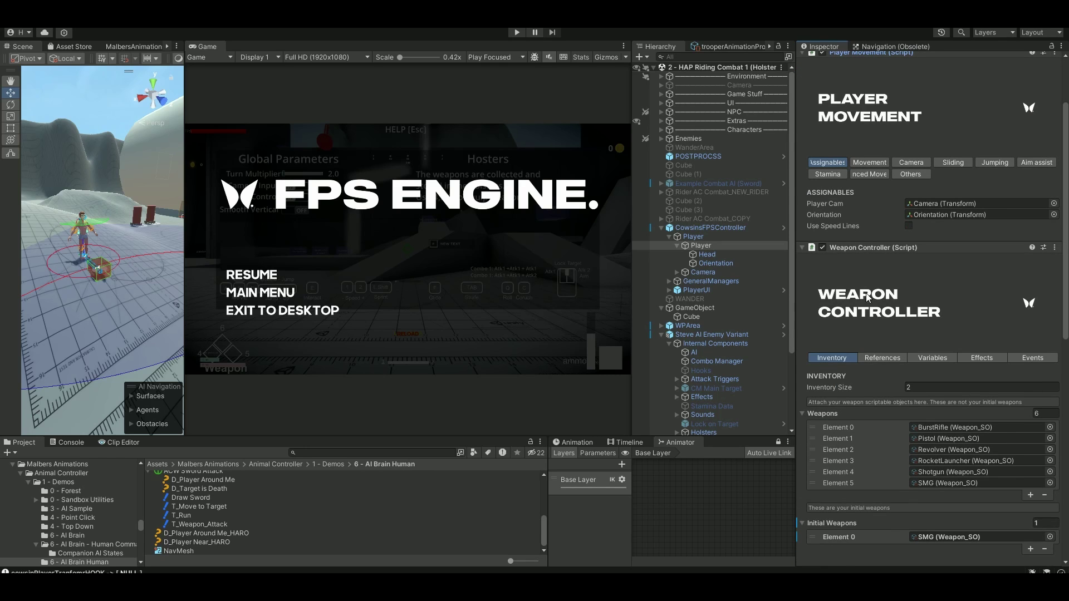
{"action": "left_click", "coordinate": [920, 394]}
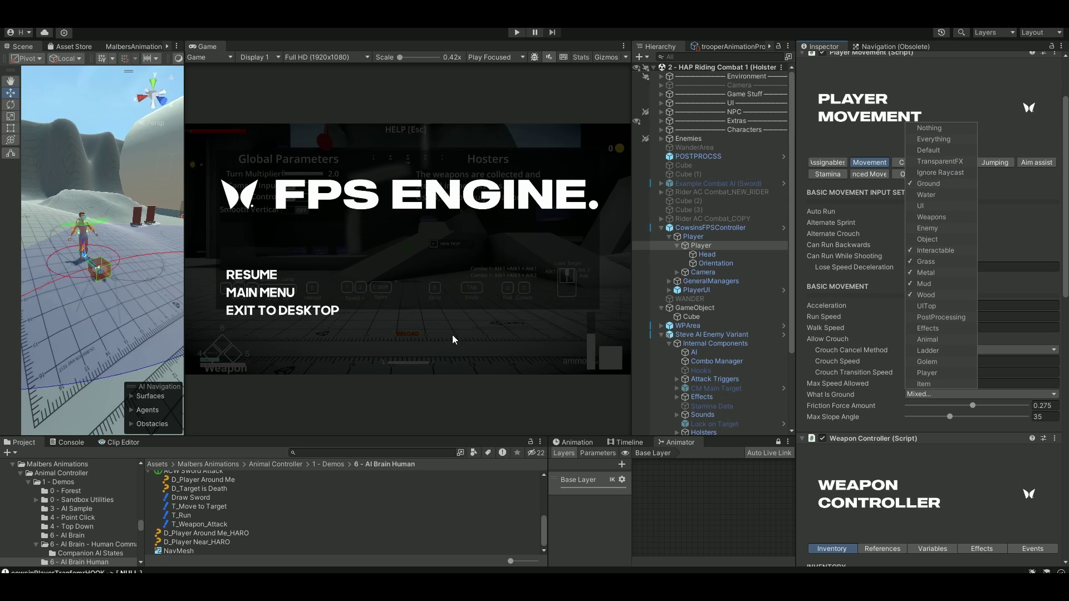
{"action": "left_click", "coordinate": [837, 132]}
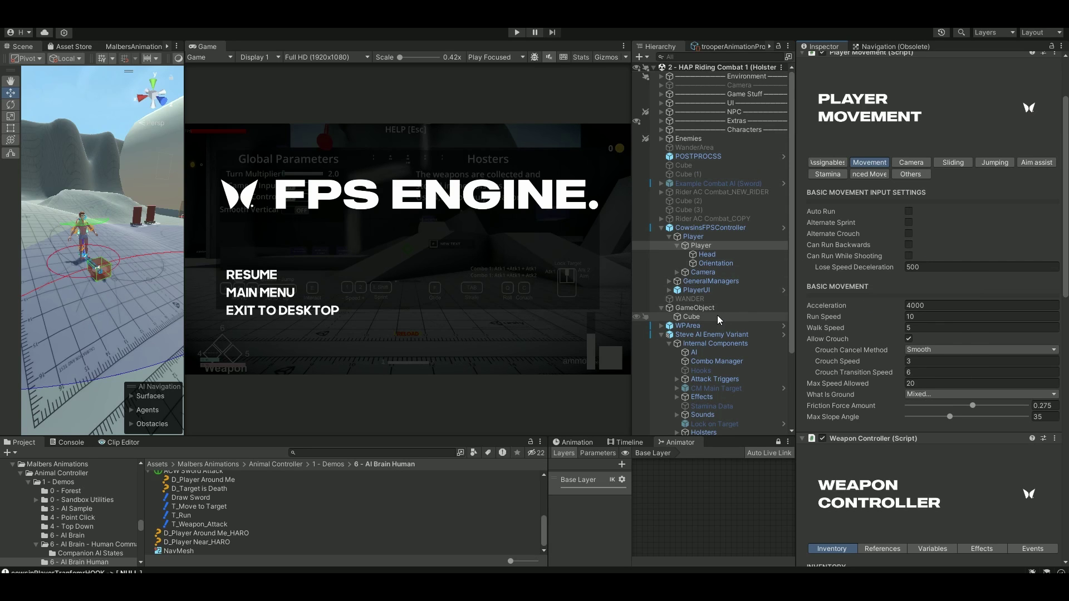
{"action": "scroll", "coordinate": [878, 200], "scroll_direction": "up", "scroll_amount": 2}
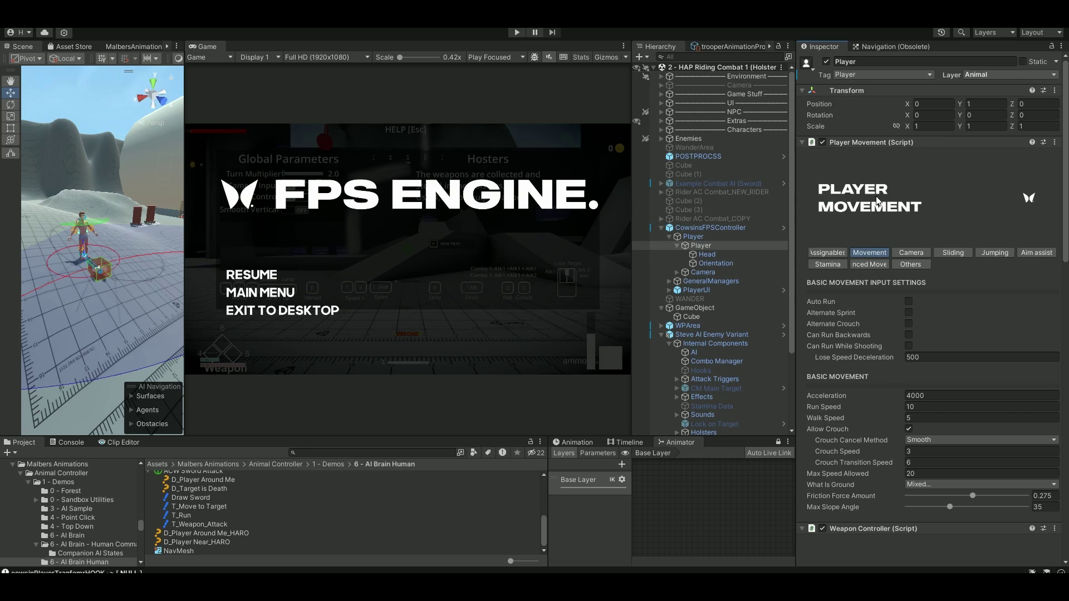
{"action": "left_click", "coordinate": [841, 141]}
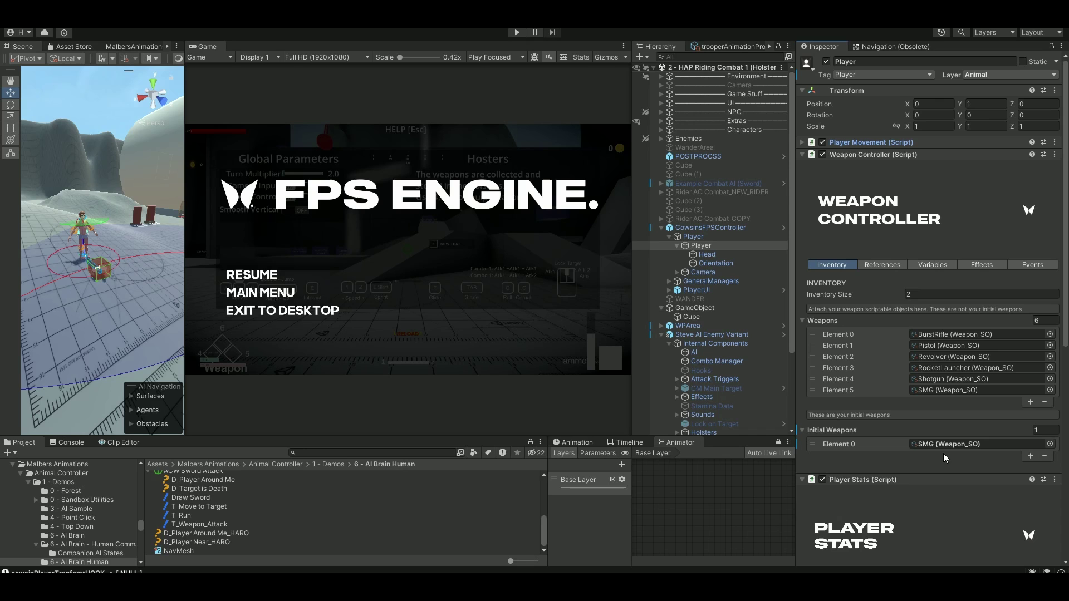
- Inspect the shooting settings of the Player's initial SMG weapon and locate its assigned projectile asset
{"action": "double_click", "coordinate": [924, 444]}
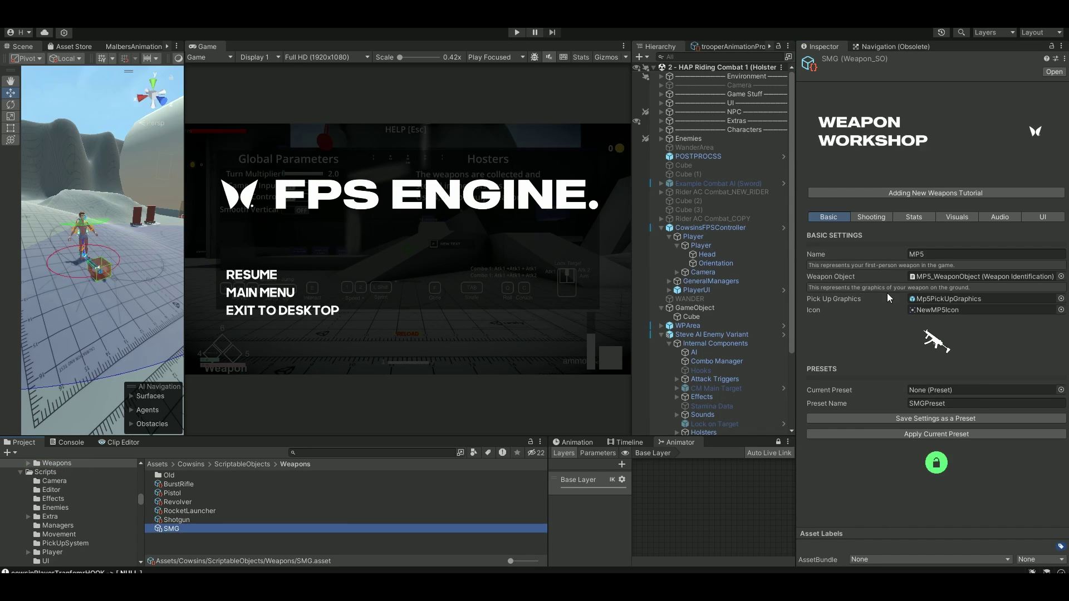
{"action": "left_click", "coordinate": [869, 219]}
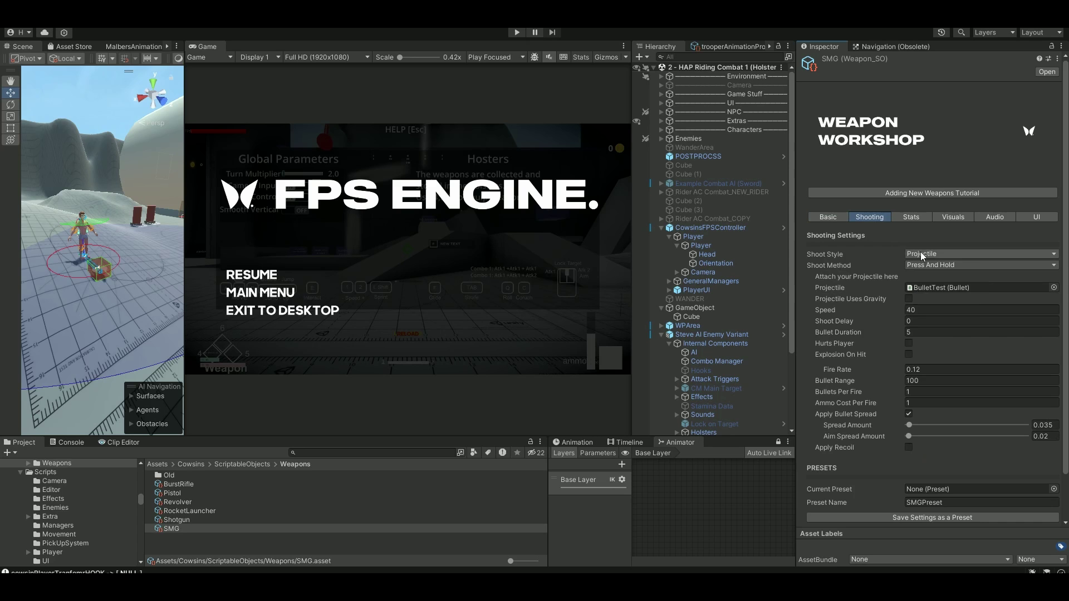
{"action": "left_click", "coordinate": [920, 254]}
{"action": "left_click", "coordinate": [875, 251]}
{"action": "left_click", "coordinate": [927, 287]}
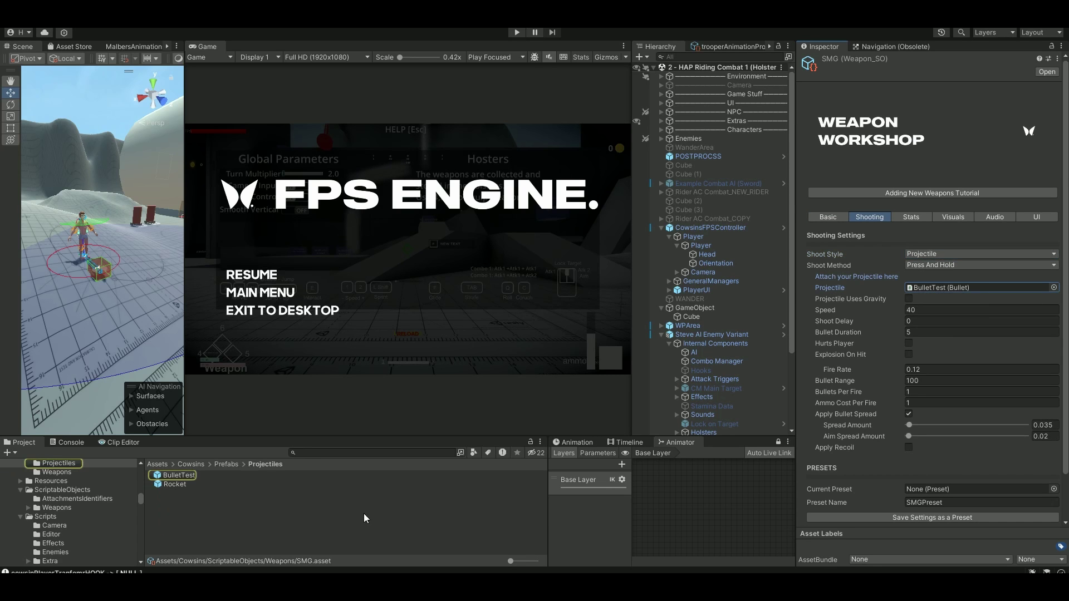
- Open the BulletTest prefab and inspect which layers its Attack Trigger's Hit Layer _FPS_HIT_ANIMAL asset includes
{"action": "left_click", "coordinate": [178, 476]}
{"action": "double_click", "coordinate": [178, 477]}
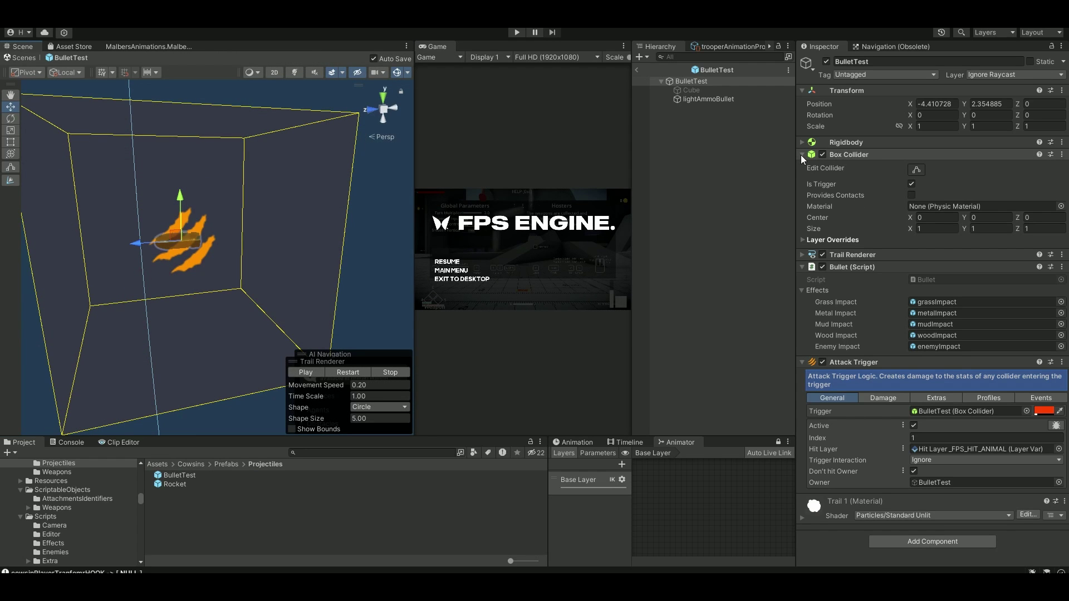
{"action": "left_click", "coordinate": [871, 267]}
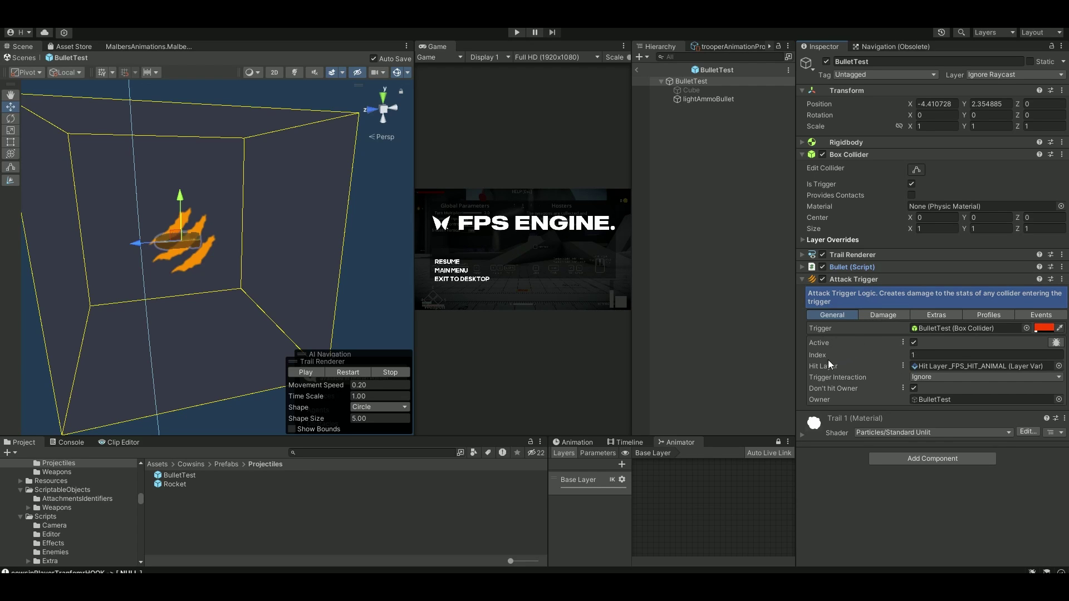
{"action": "left_click", "coordinate": [927, 366]}
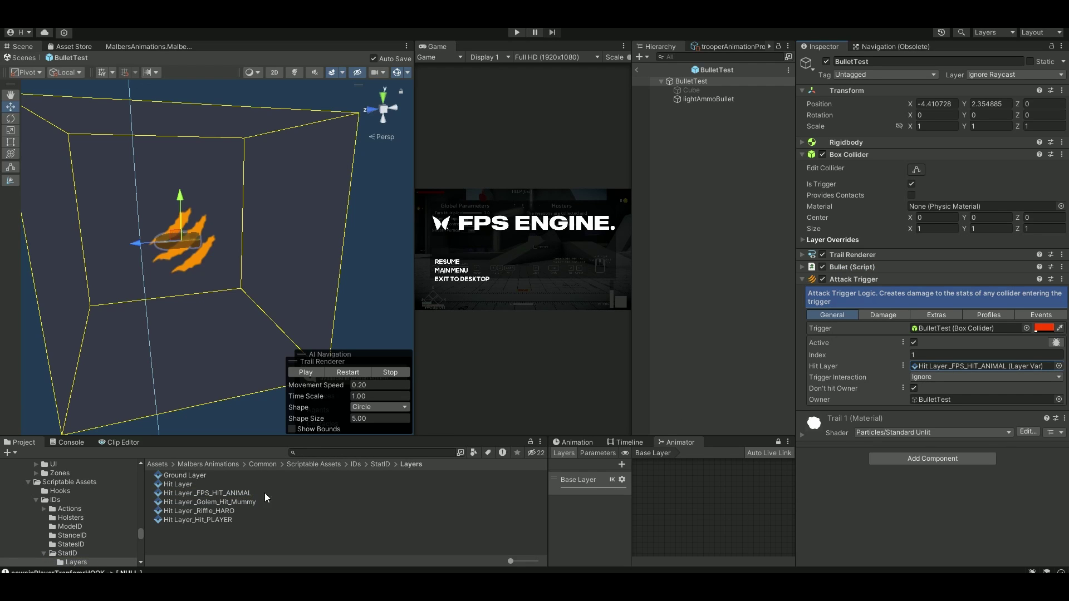
{"action": "left_click", "coordinate": [220, 493]}
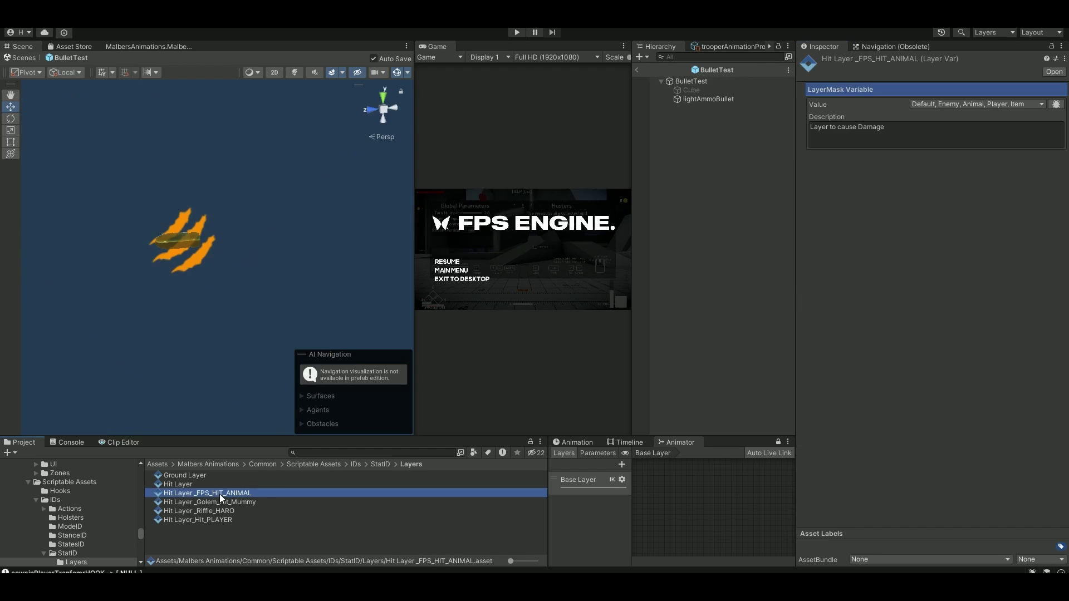
{"action": "left_click", "coordinate": [946, 105]}
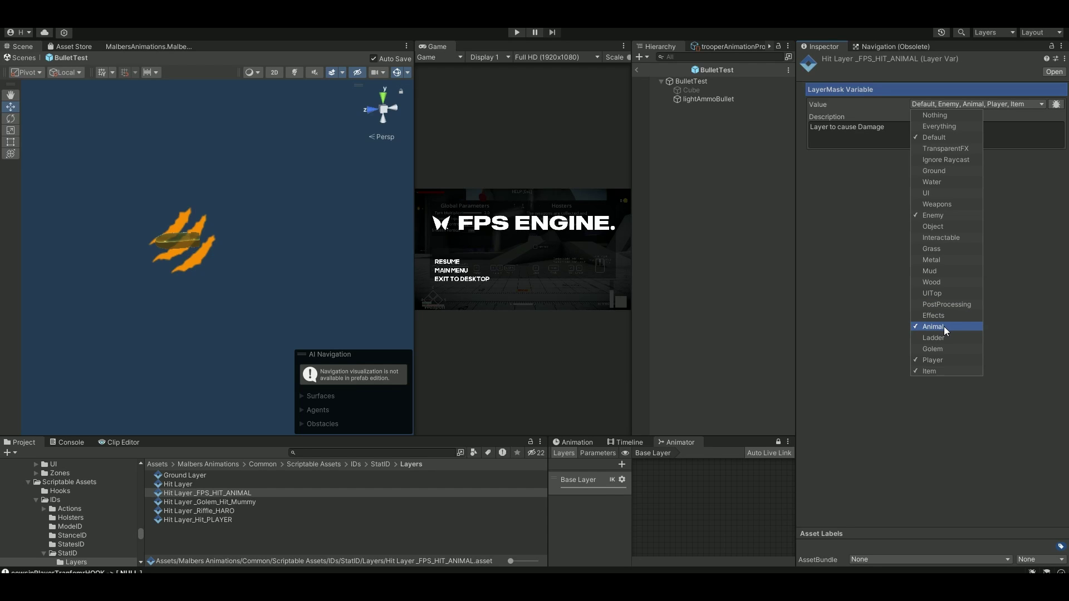
{"action": "key", "text": "ctrl+z"}
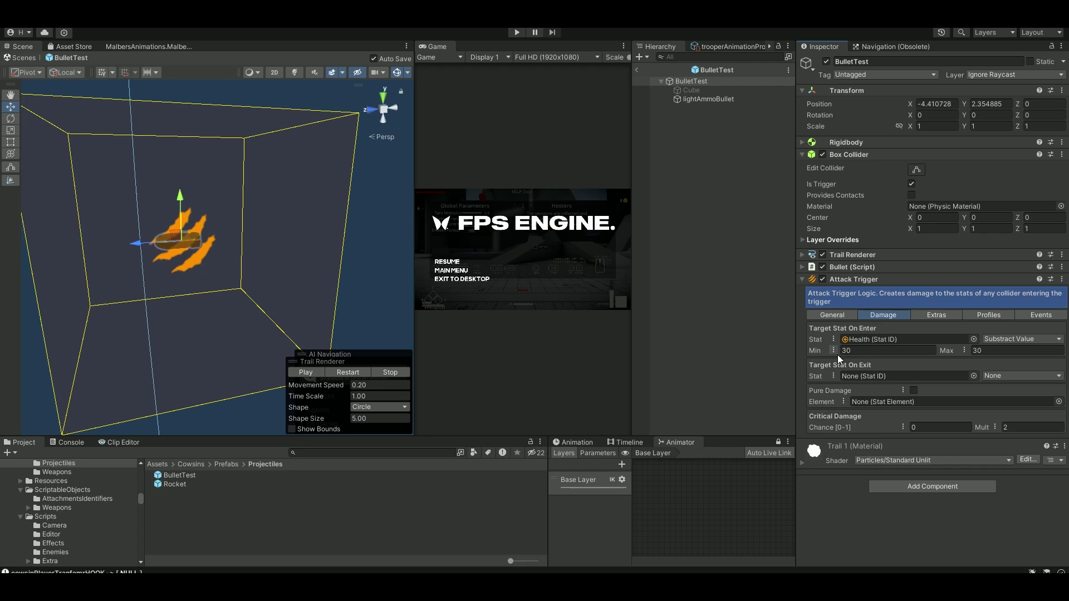
- Review the Extras, Profiles and Events settings of the BulletTest prefab's Attack Trigger
{"action": "left_click", "coordinate": [933, 316]}
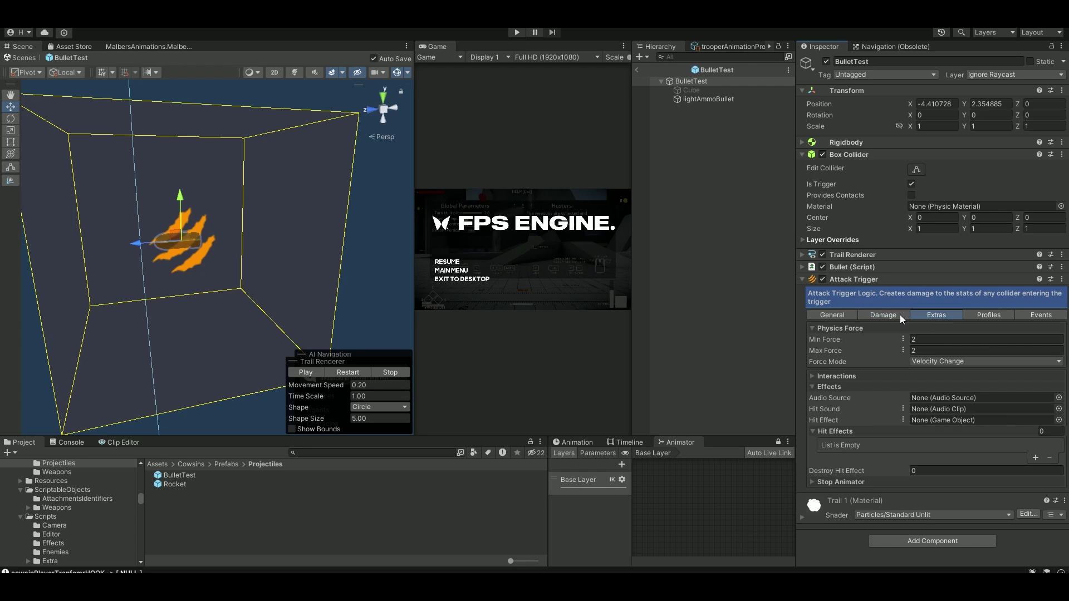
{"action": "left_click", "coordinate": [990, 315]}
{"action": "left_click", "coordinate": [1031, 316]}
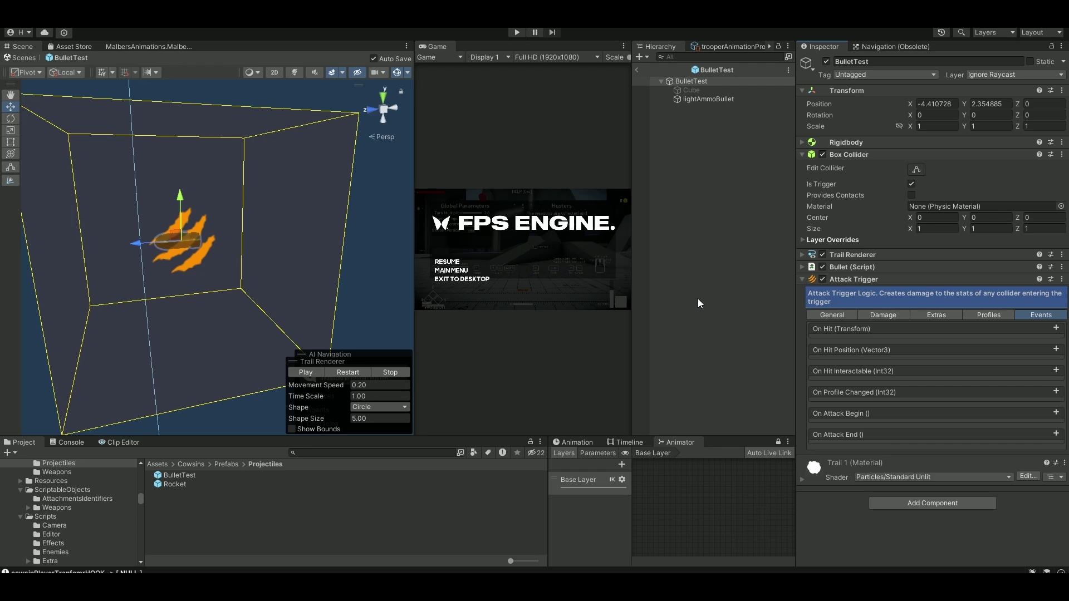
- Return to the scene and check the MDamageable component on the Steve AI Enemy Variant
{"action": "left_click", "coordinate": [699, 336]}
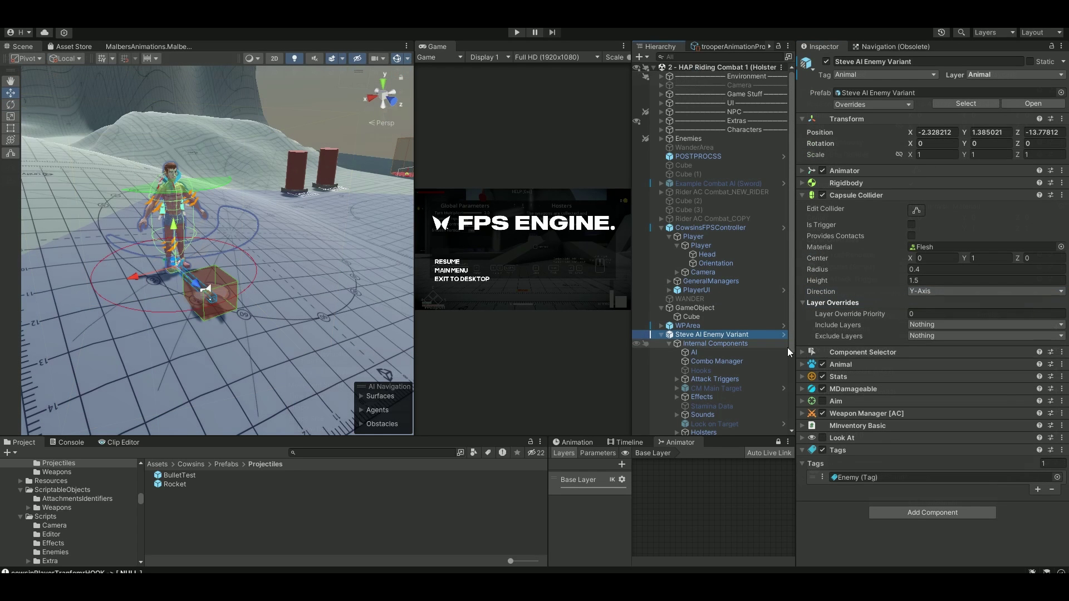
{"action": "left_click", "coordinate": [856, 389]}
{"action": "left_click", "coordinate": [856, 389]}
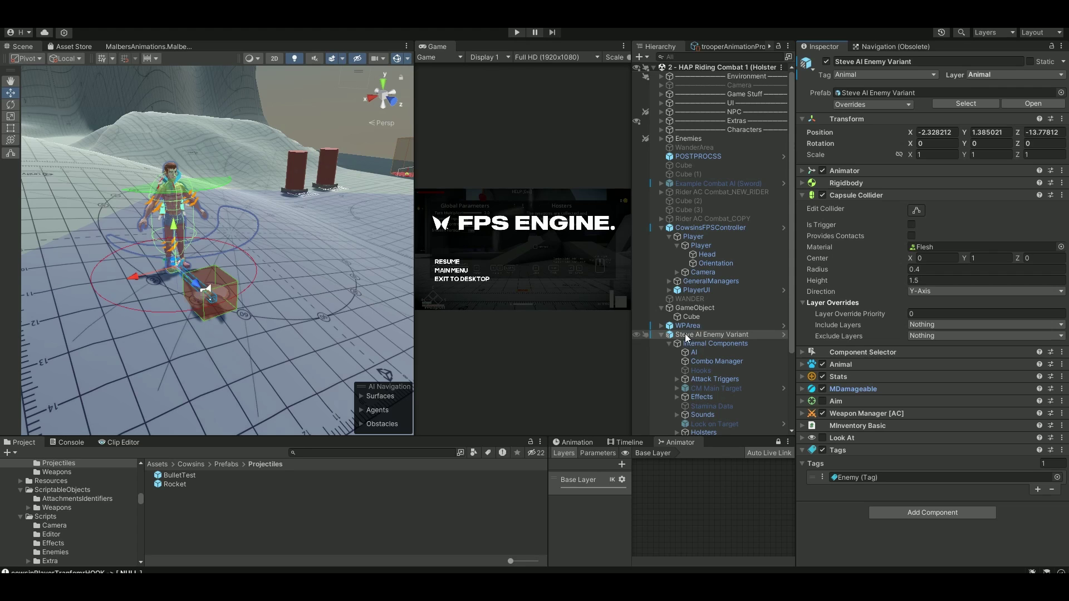
{"action": "left_click", "coordinate": [696, 336]}
- Collapse the inner Player object's Weapon Controller and review the general settings of its MDamageable component
{"action": "left_click", "coordinate": [700, 246]}
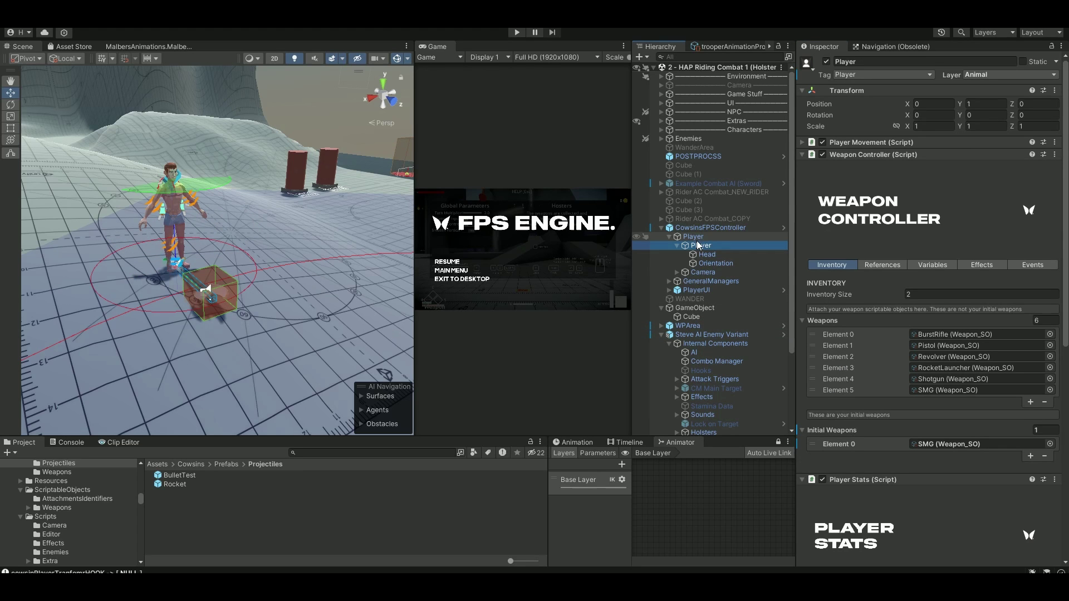
{"action": "left_click", "coordinate": [802, 154]}
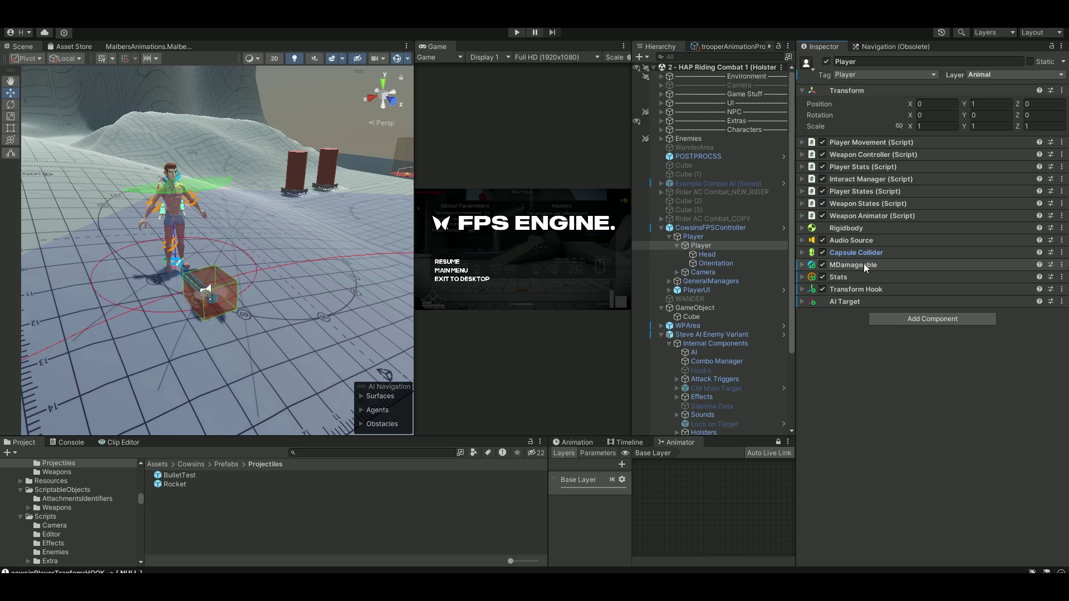
{"action": "left_click", "coordinate": [881, 265]}
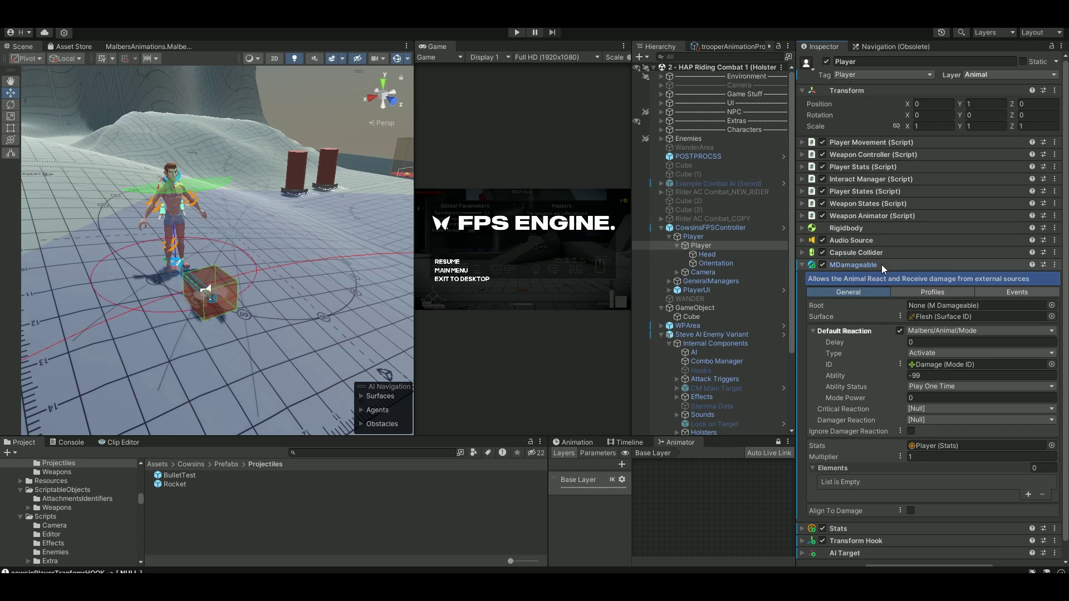
{"action": "left_click", "coordinate": [881, 265]}
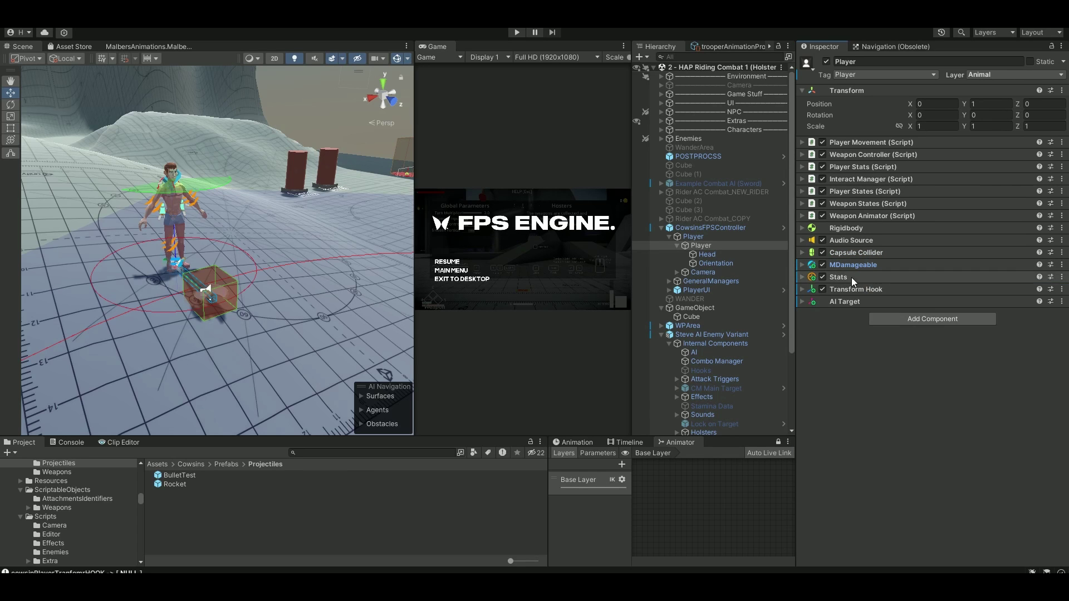
- Review the Player's Health stat properties and its empty event in Stats, along with the Player Stats script's health settings
{"action": "left_click", "coordinate": [887, 277]}
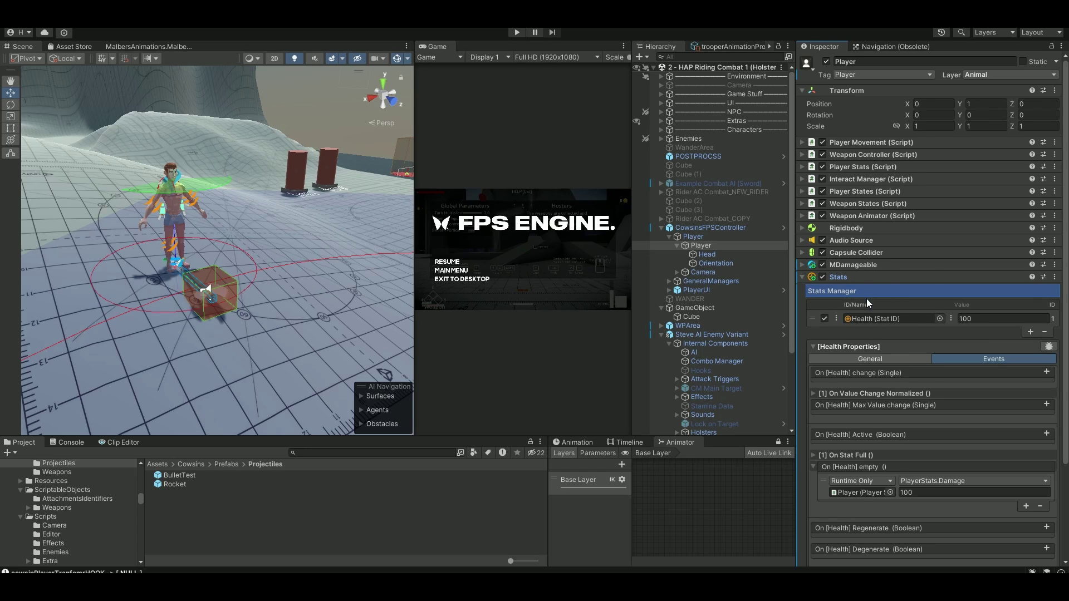
{"action": "scroll", "coordinate": [867, 298], "scroll_direction": "down", "scroll_amount": 1}
{"action": "left_click", "coordinate": [914, 333]}
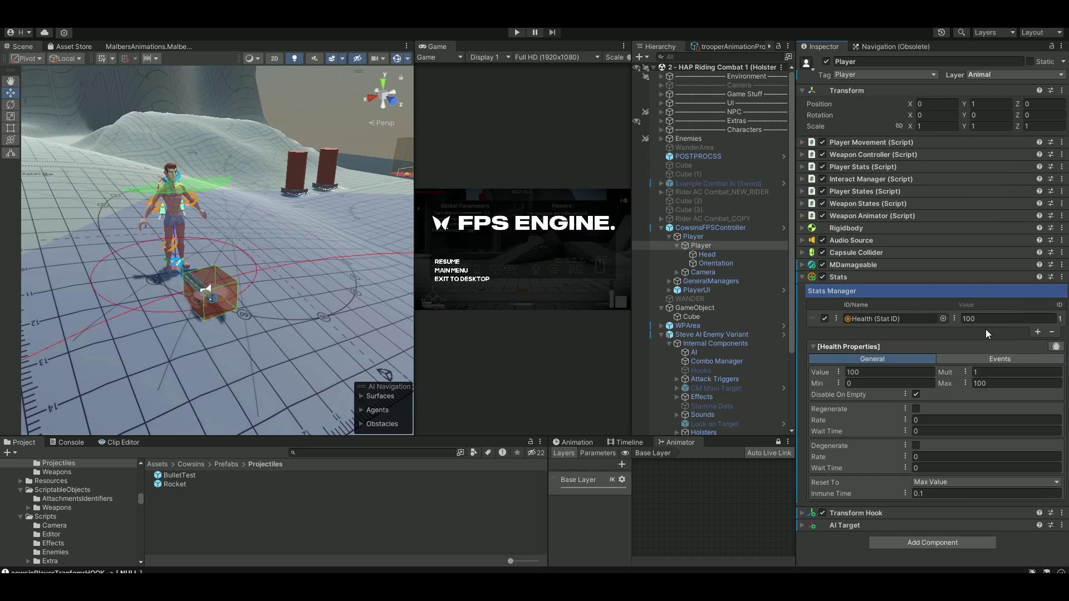
{"action": "left_click", "coordinate": [984, 359]}
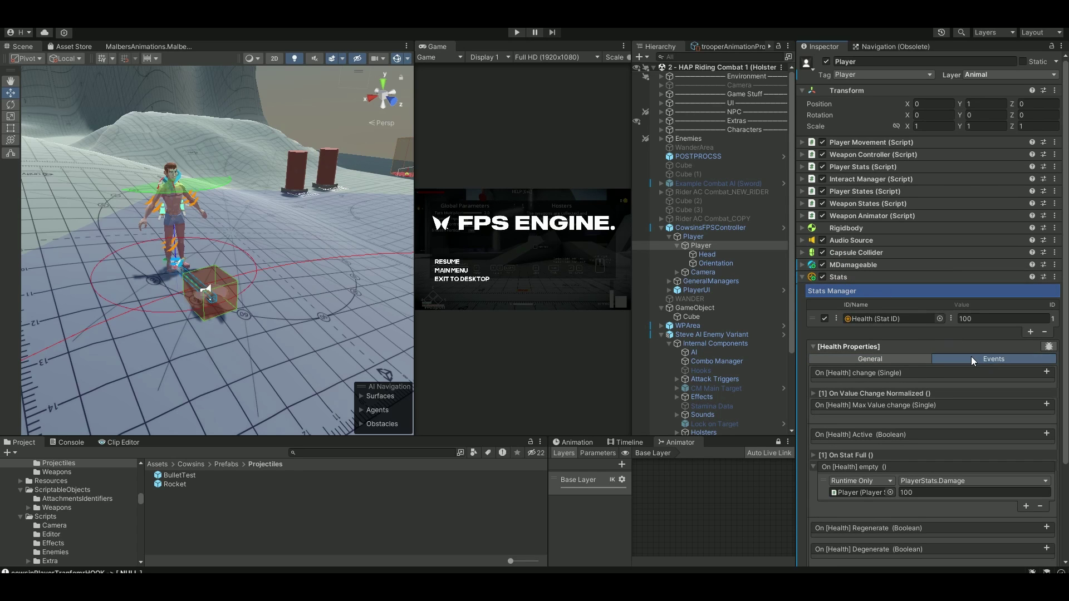
{"action": "scroll", "coordinate": [971, 357], "scroll_direction": "down", "scroll_amount": 2}
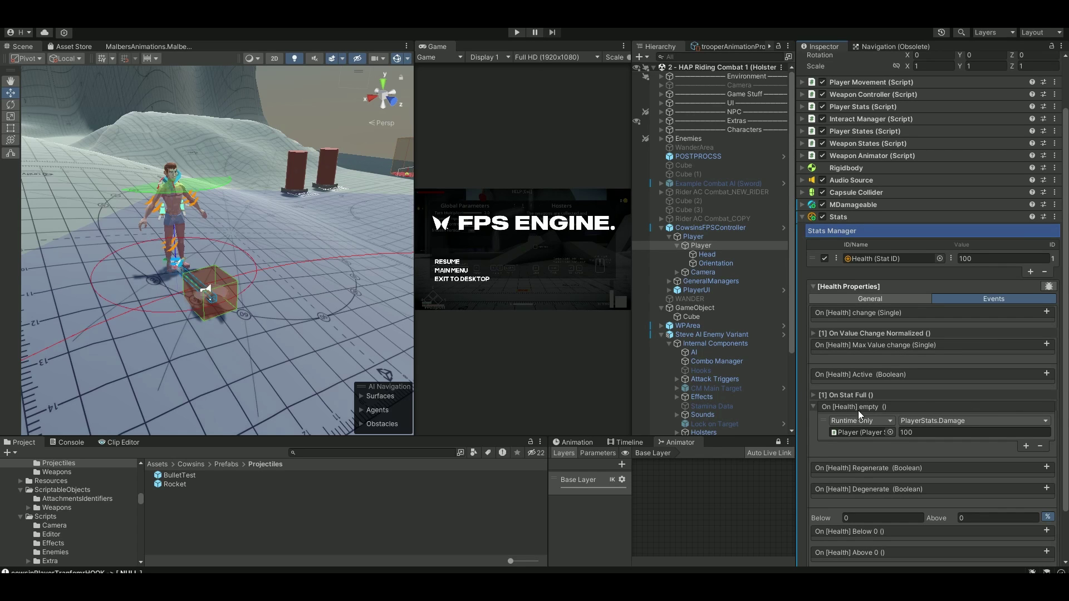
{"action": "left_click", "coordinate": [854, 107]}
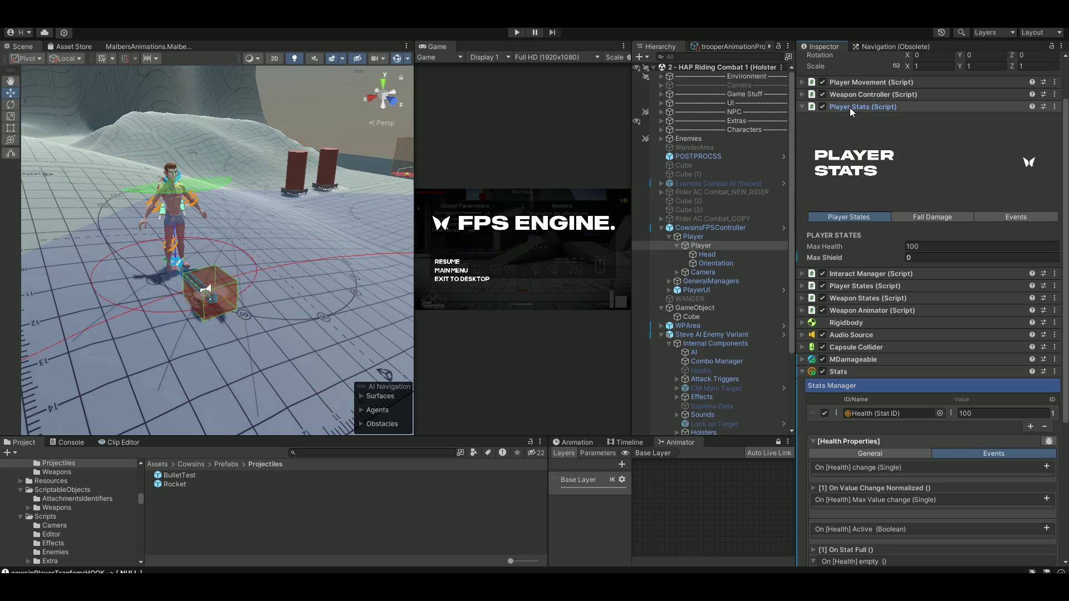
- Check the Player Stats state settings and keep PlayerStats Damage (float) as the function called by the Health empty event
{"action": "left_click", "coordinate": [924, 218]}
{"action": "left_click", "coordinate": [855, 218]}
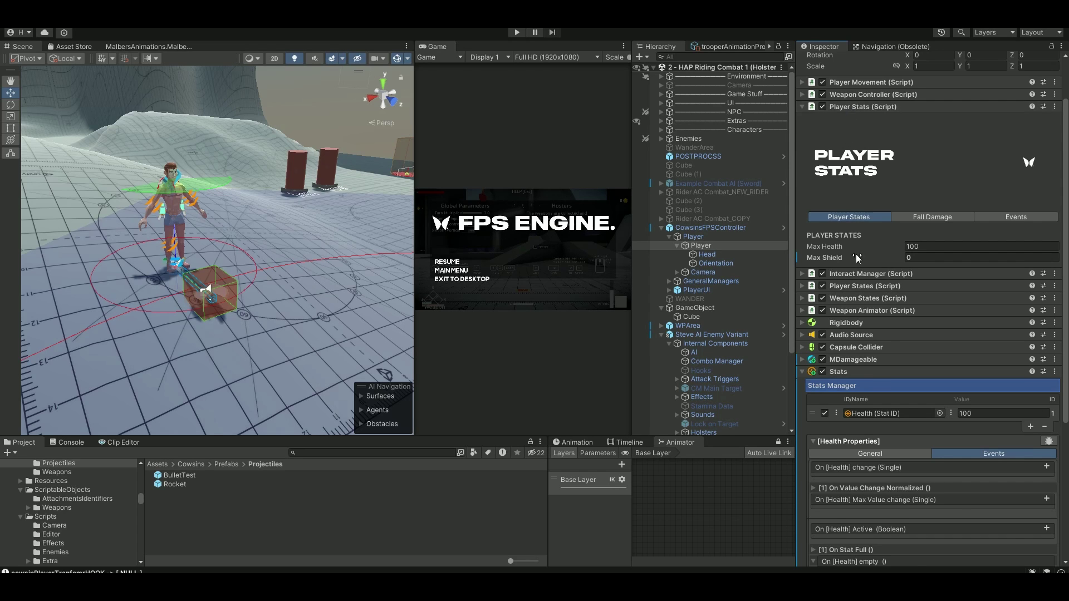
{"action": "scroll", "coordinate": [856, 254], "scroll_direction": "down", "scroll_amount": 5}
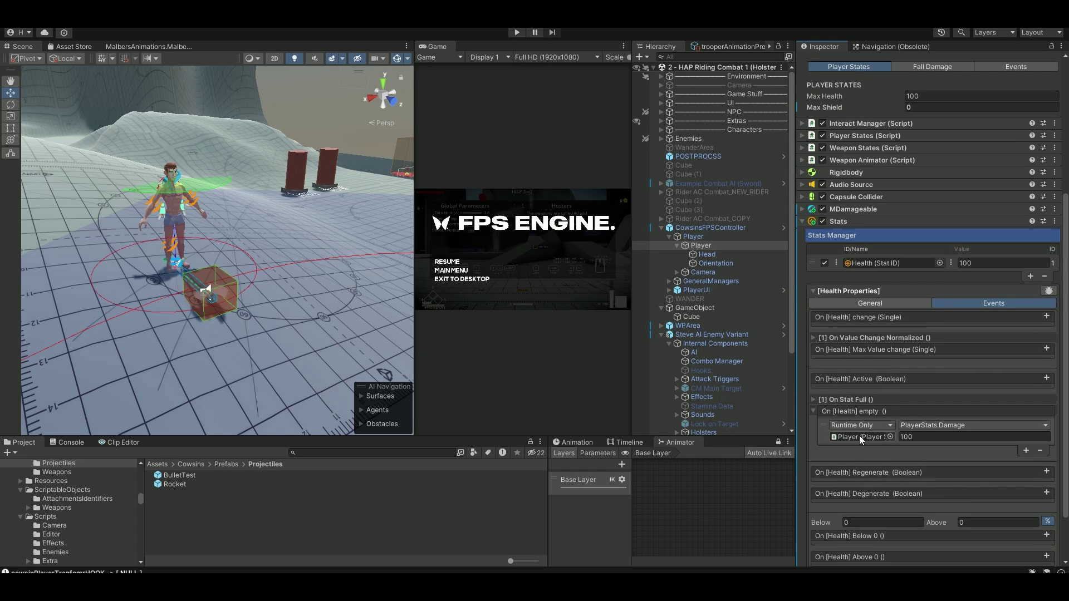
{"action": "left_click", "coordinate": [939, 425]}
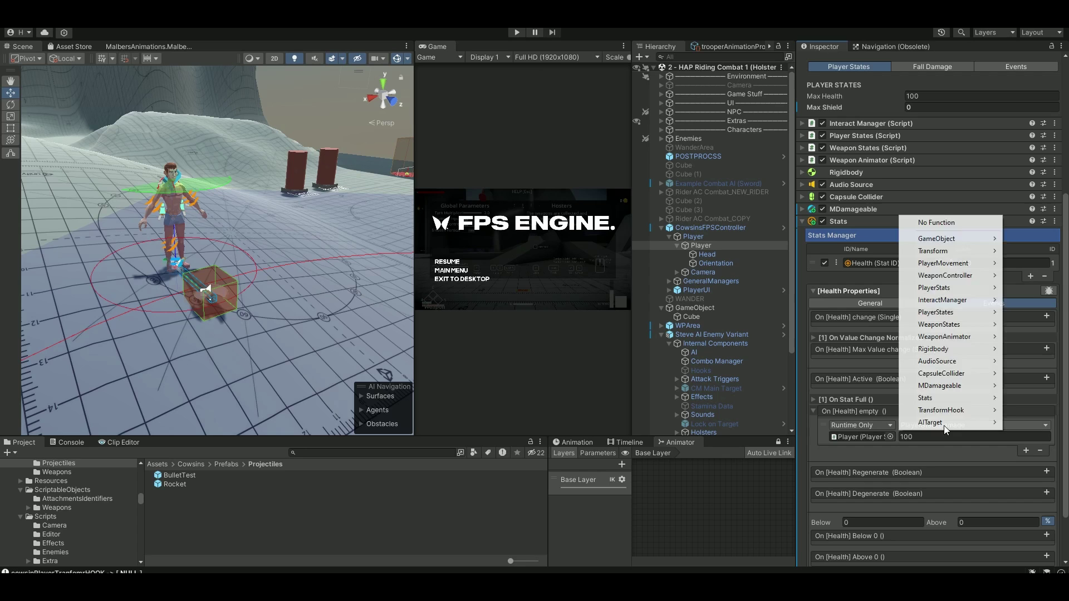
{"action": "mouse_move", "coordinate": [967, 424]}
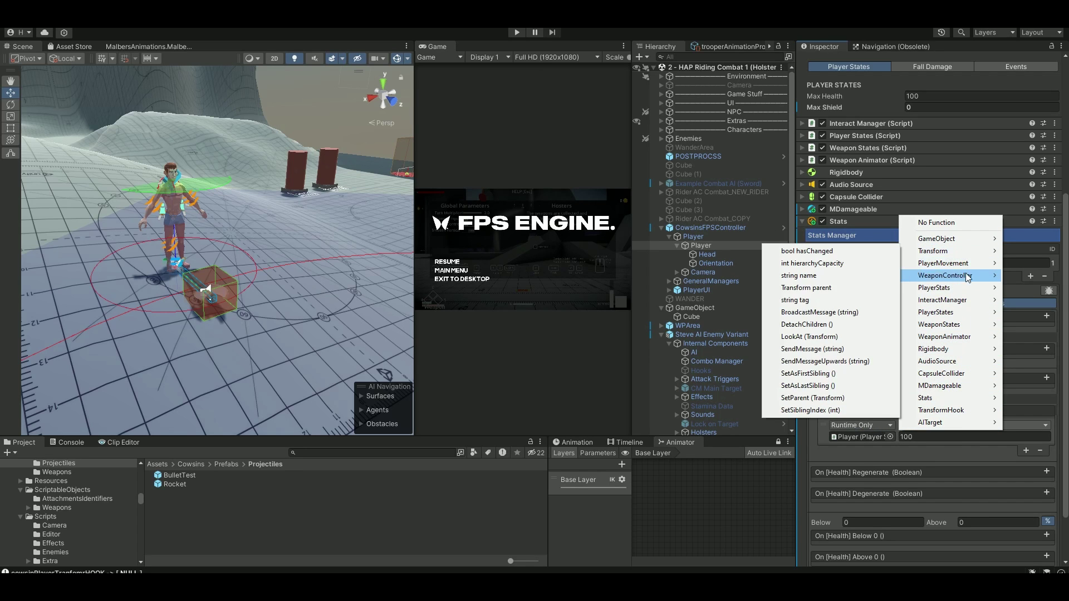
{"action": "mouse_move", "coordinate": [967, 288]}
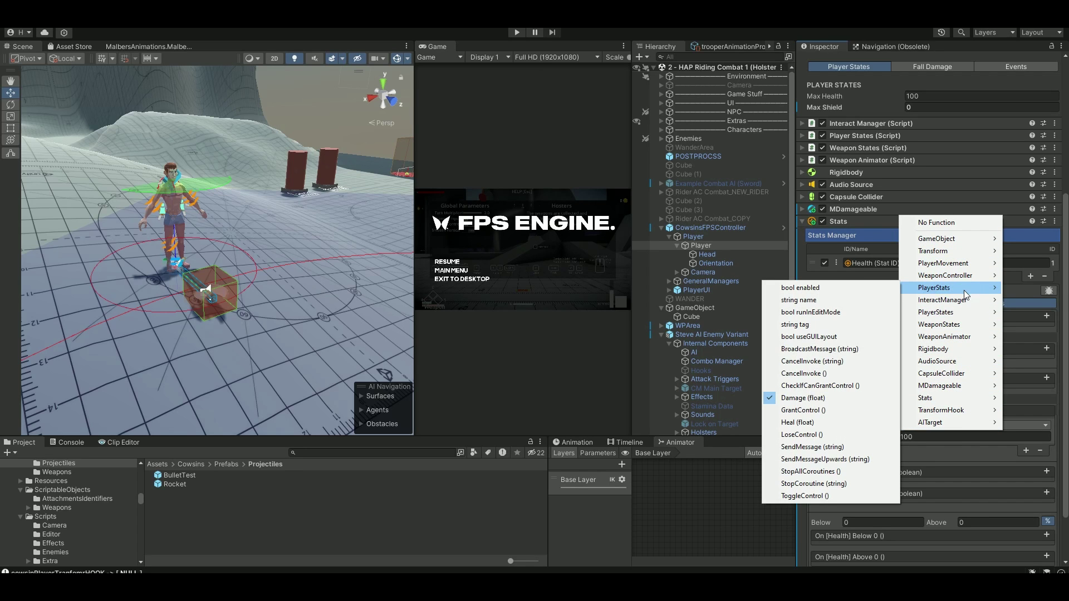
{"action": "left_click", "coordinate": [831, 398]}
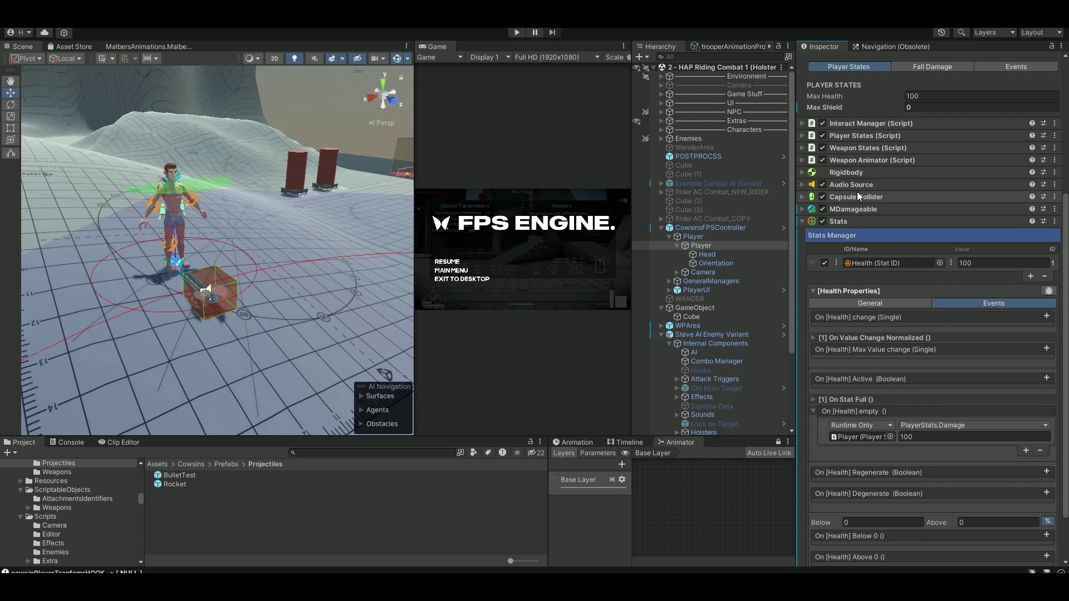
- Review the Weapon Controller's Variables on the Player and inspect the Hit Layer options
{"action": "scroll", "coordinate": [857, 192], "scroll_direction": "up", "scroll_amount": 5}
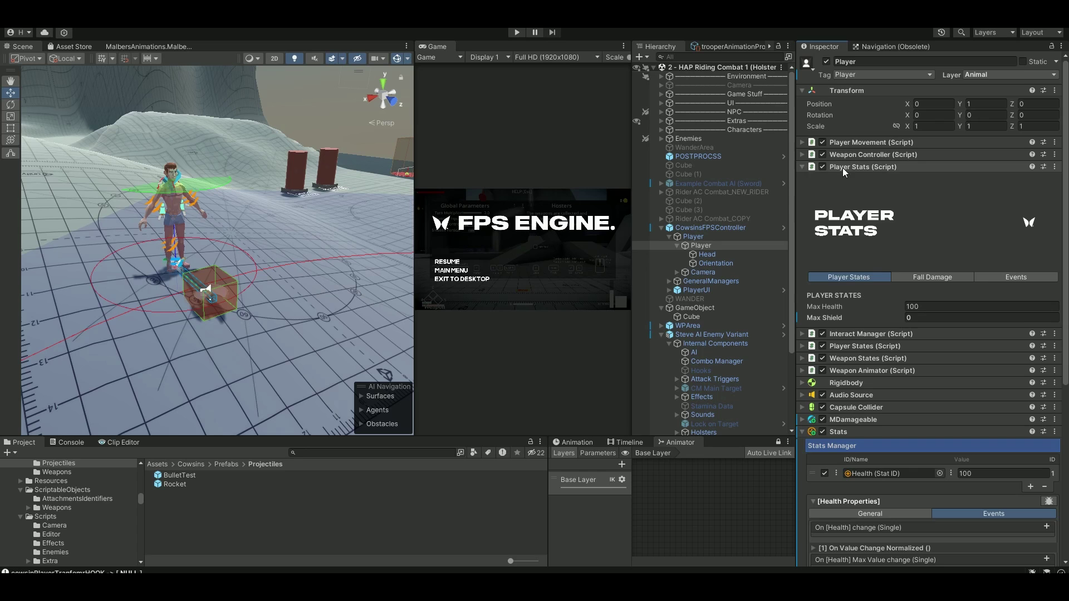
{"action": "scroll", "coordinate": [874, 412], "scroll_direction": "down", "scroll_amount": 5}
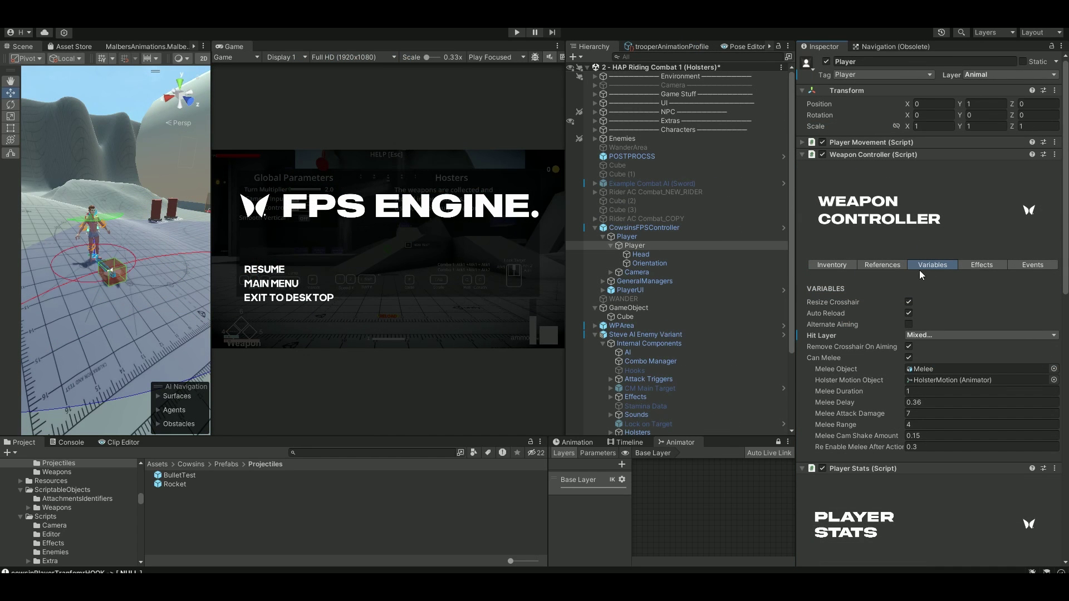
{"action": "left_click", "coordinate": [938, 335]}
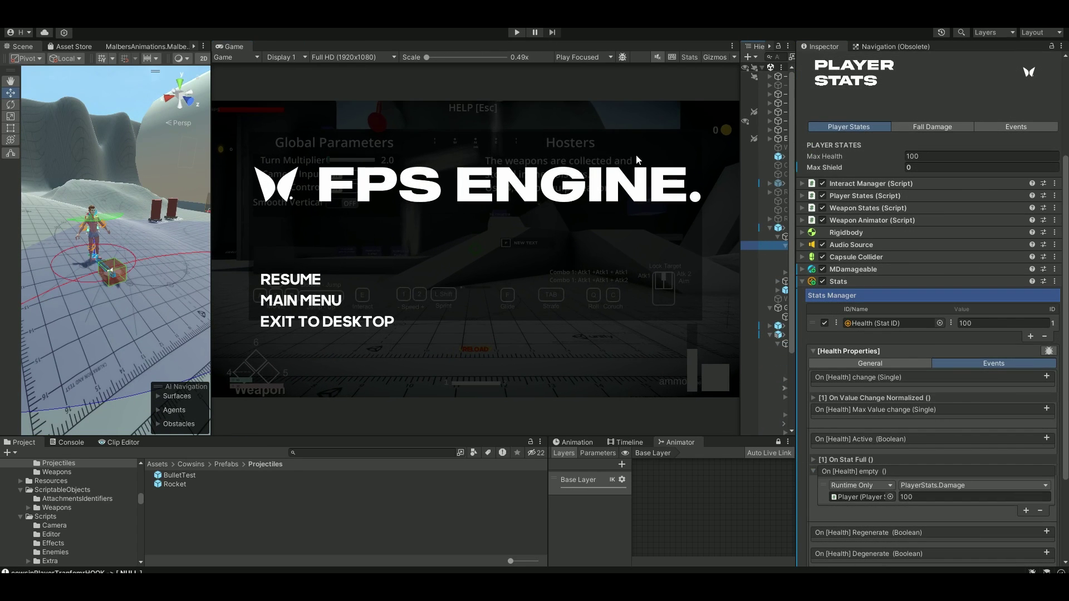
- Run the scene in Play mode and approach the AI enemy to test its attack on the player
{"action": "left_click", "coordinate": [514, 31]}
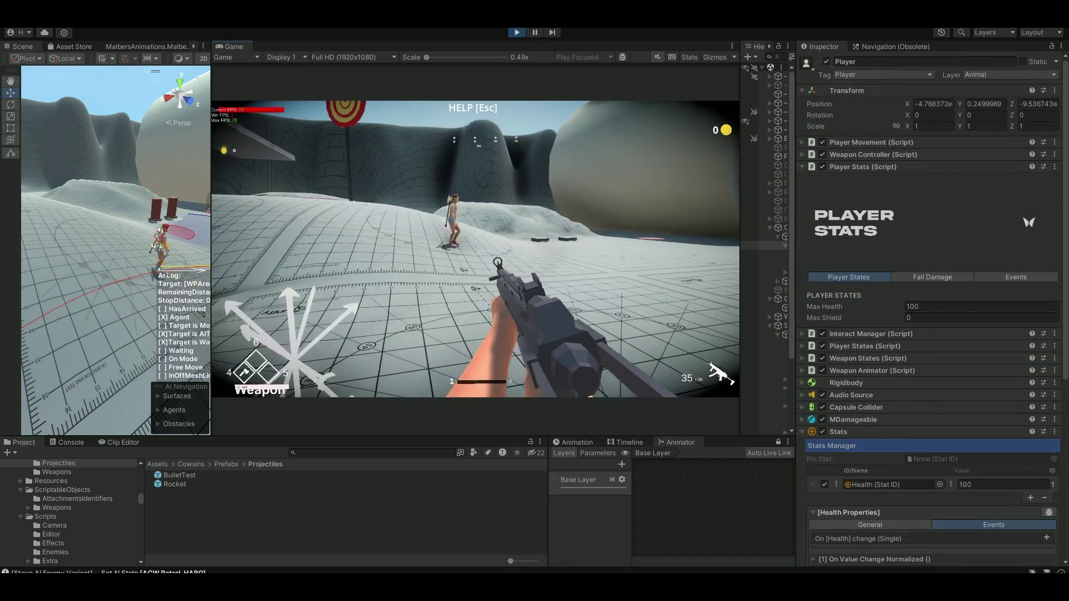
{"action": "key", "text": "w"}
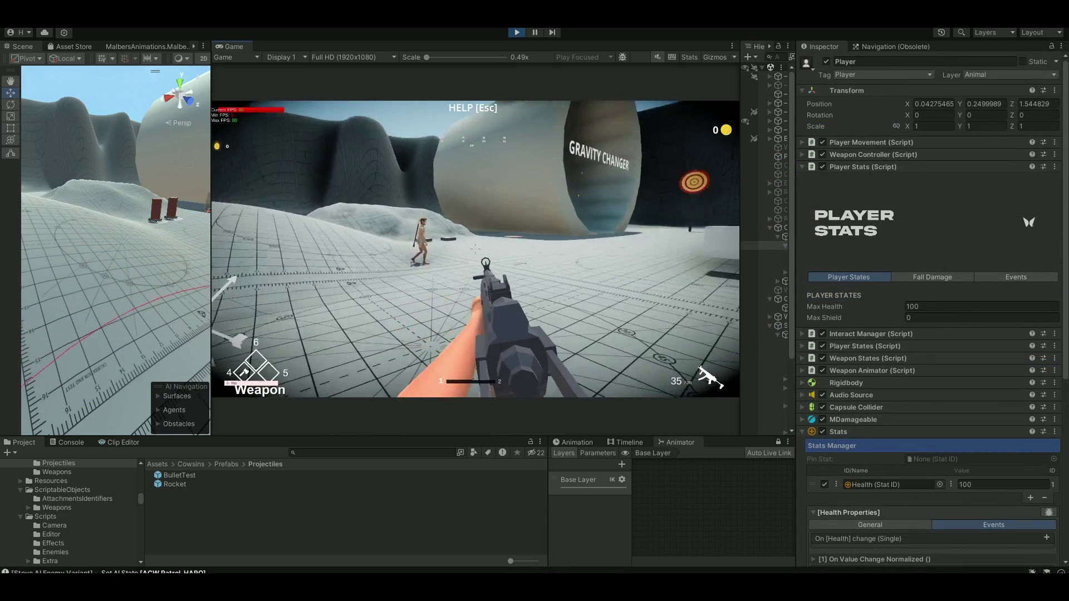
{"action": "key", "text": "w"}
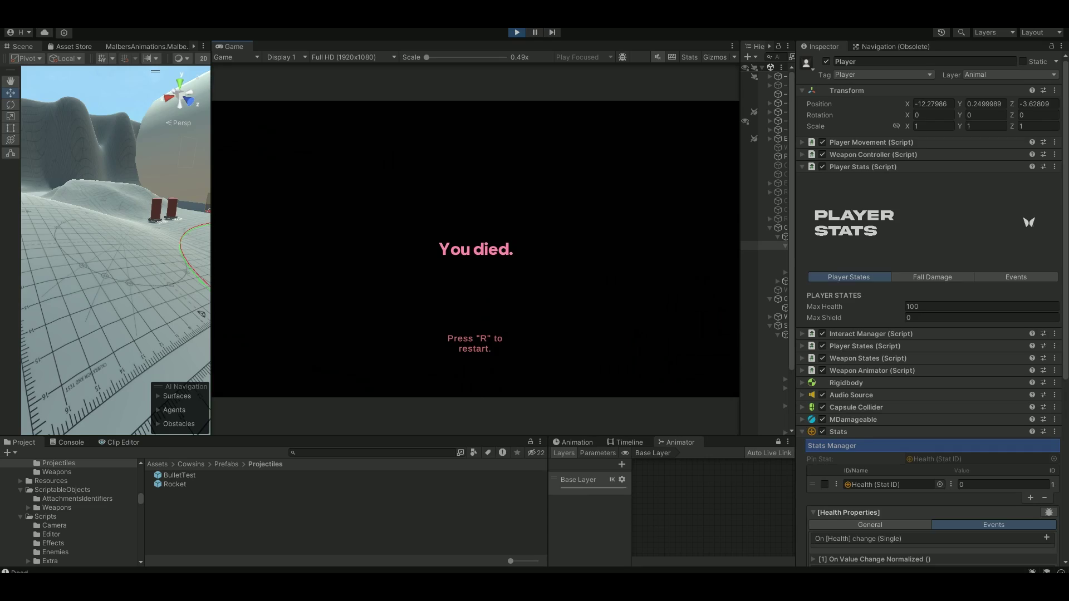
- Restart the game after the player's death and shoot the AI enemy to test the projectile damage
{"action": "key", "text": "r"}
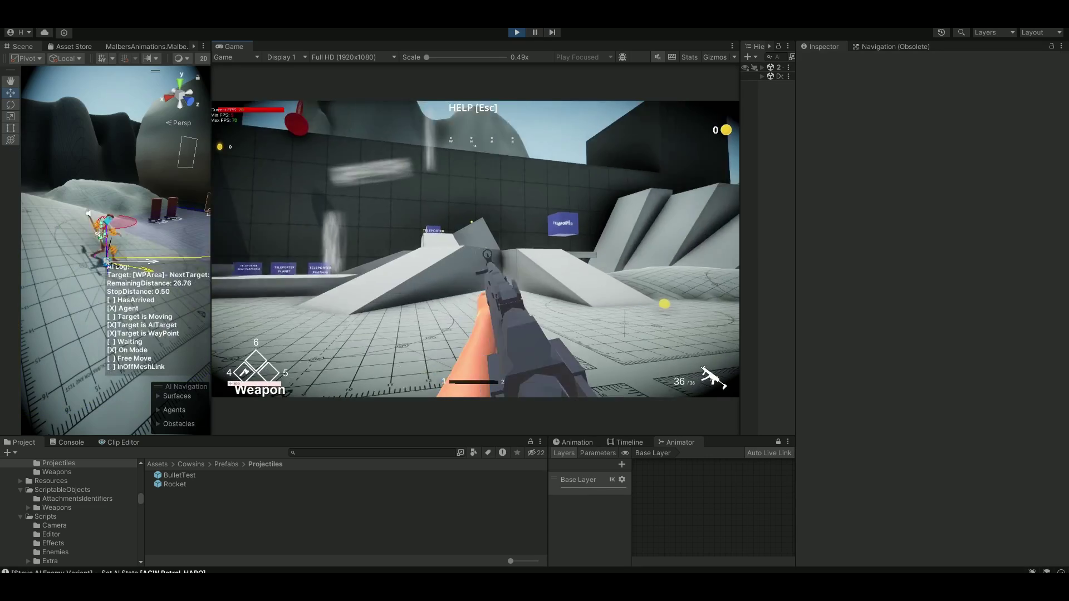
{"action": "key", "text": "w"}
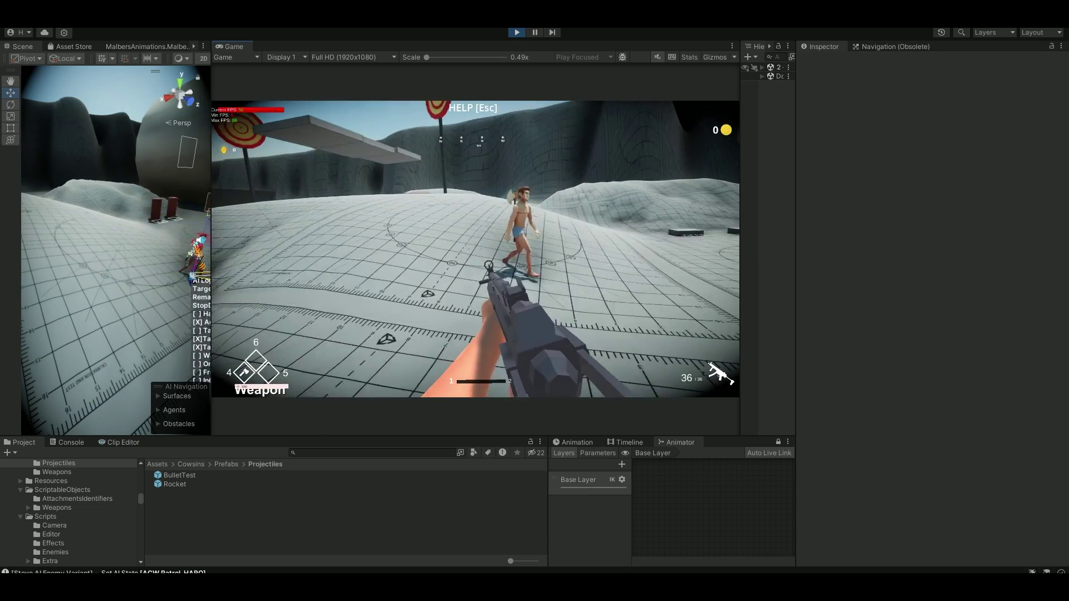
{"action": "left_click", "coordinate": [493, 266]}
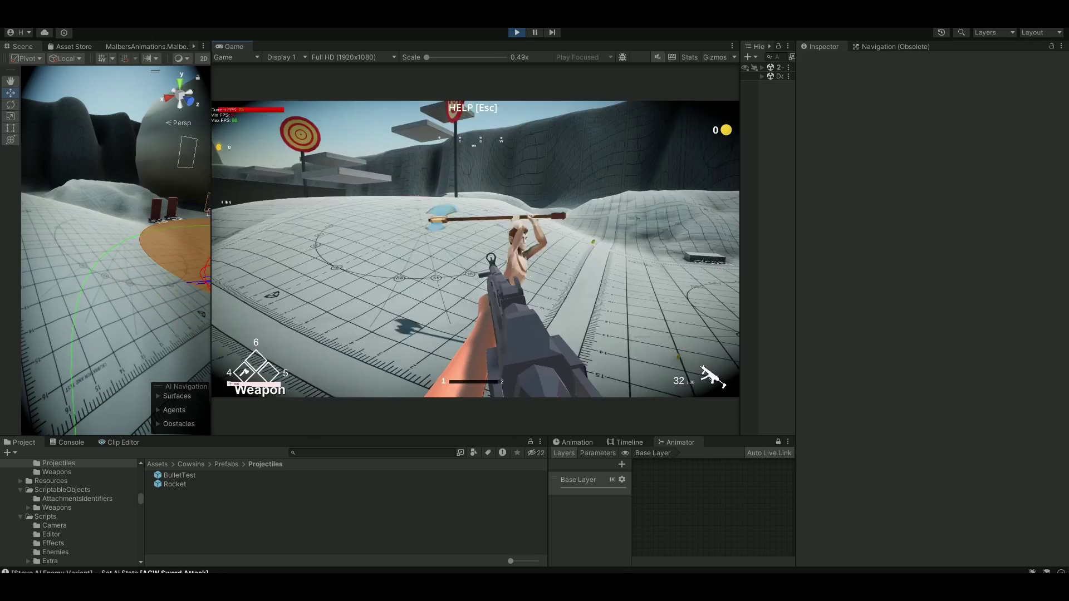
{"action": "left_click", "coordinate": [491, 266]}
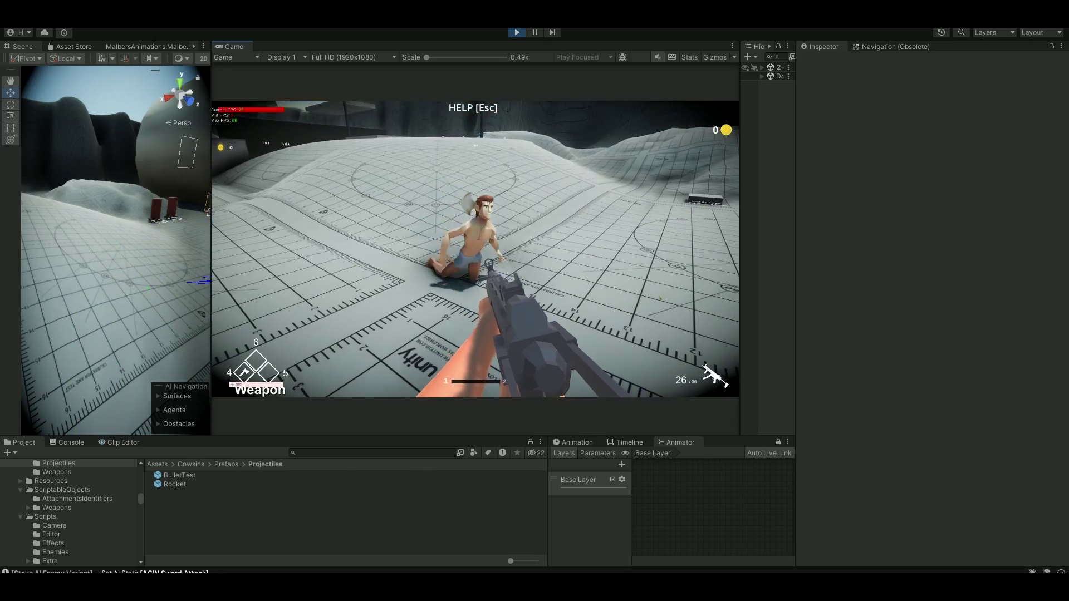